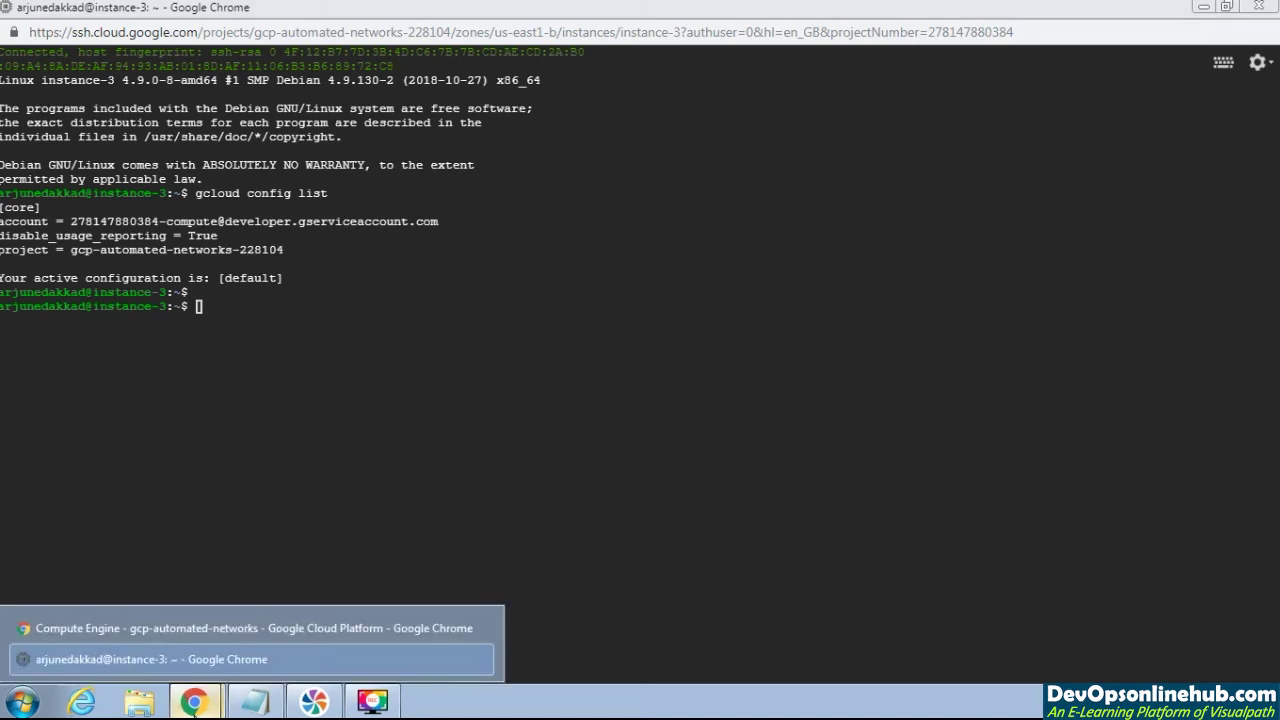
- Switch to the Cloud Platform console, run gcloud config list in Cloud Shell, and highlight the account entry
click(268, 637)
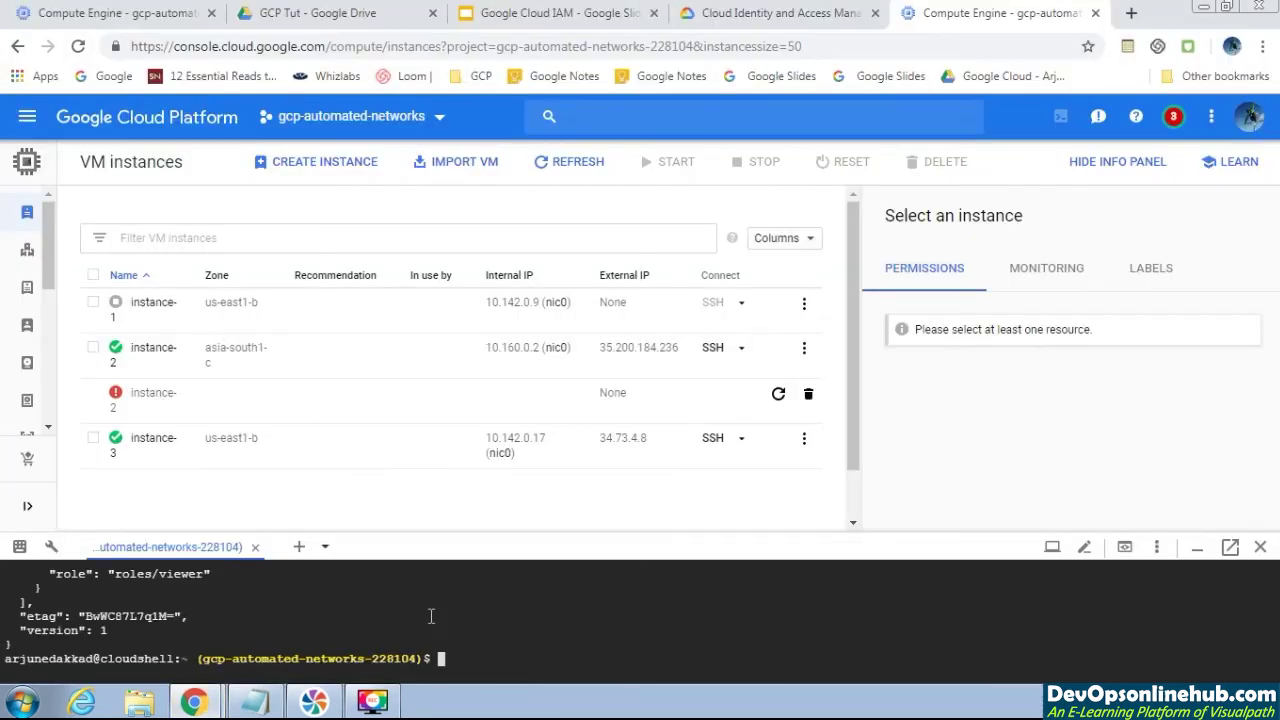
text(gcloud )
text(config)
key(BackSpace)
key(BackSpace)
key(BackSpace)
key(BackSpace)
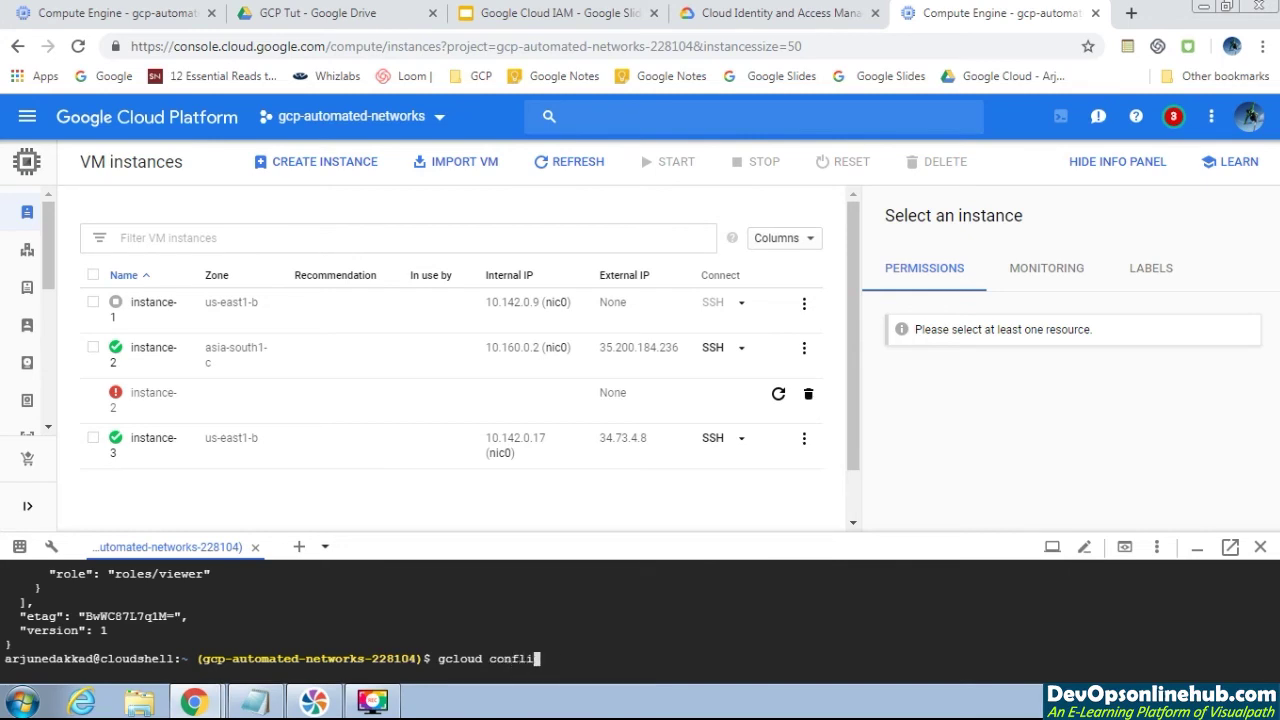
text(fig list)
key(Return)
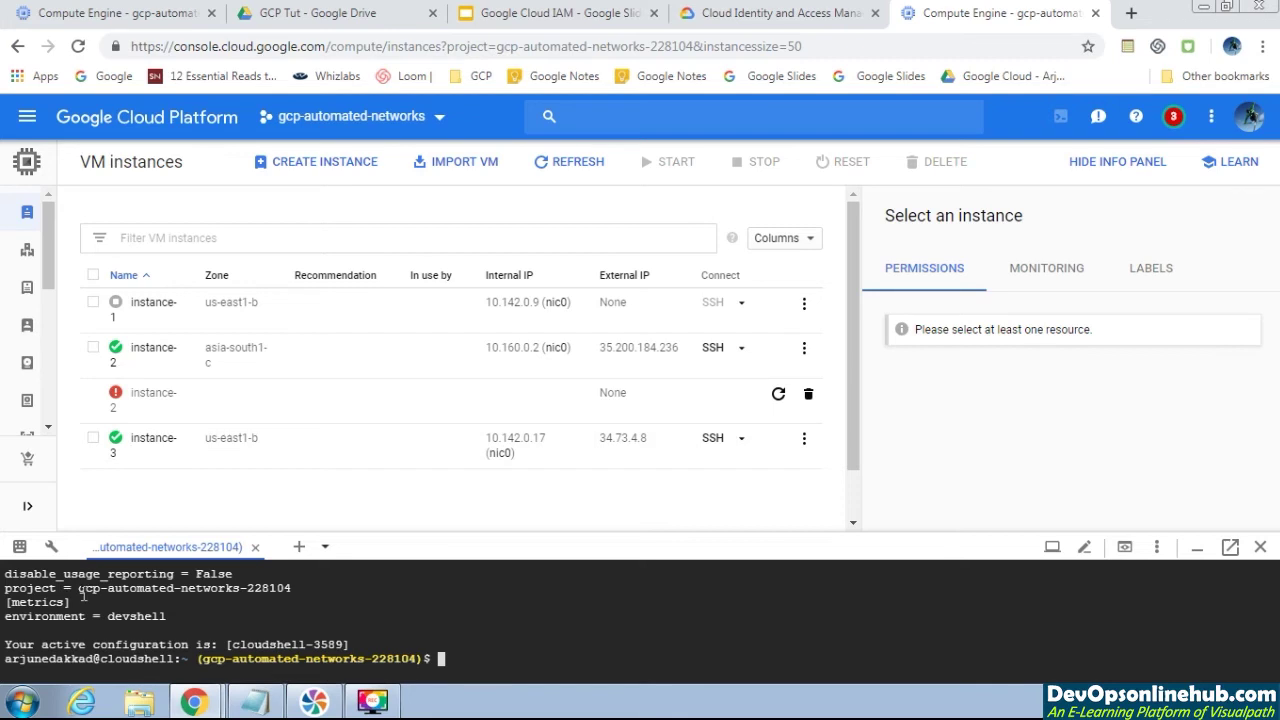
drag(78, 572, 264, 568)
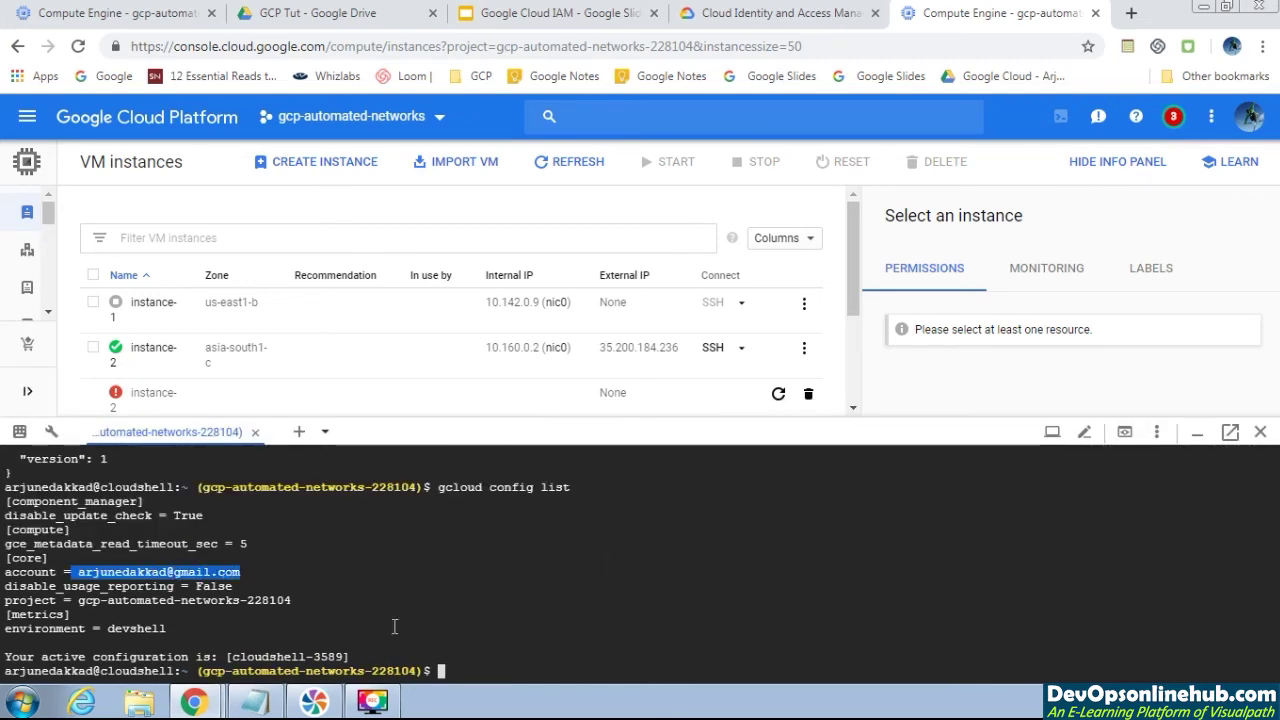
- Switch to the instance-3 SSH session, run gcloud config list again, and highlight the service account's compute prefix
mouse_move(255, 695)
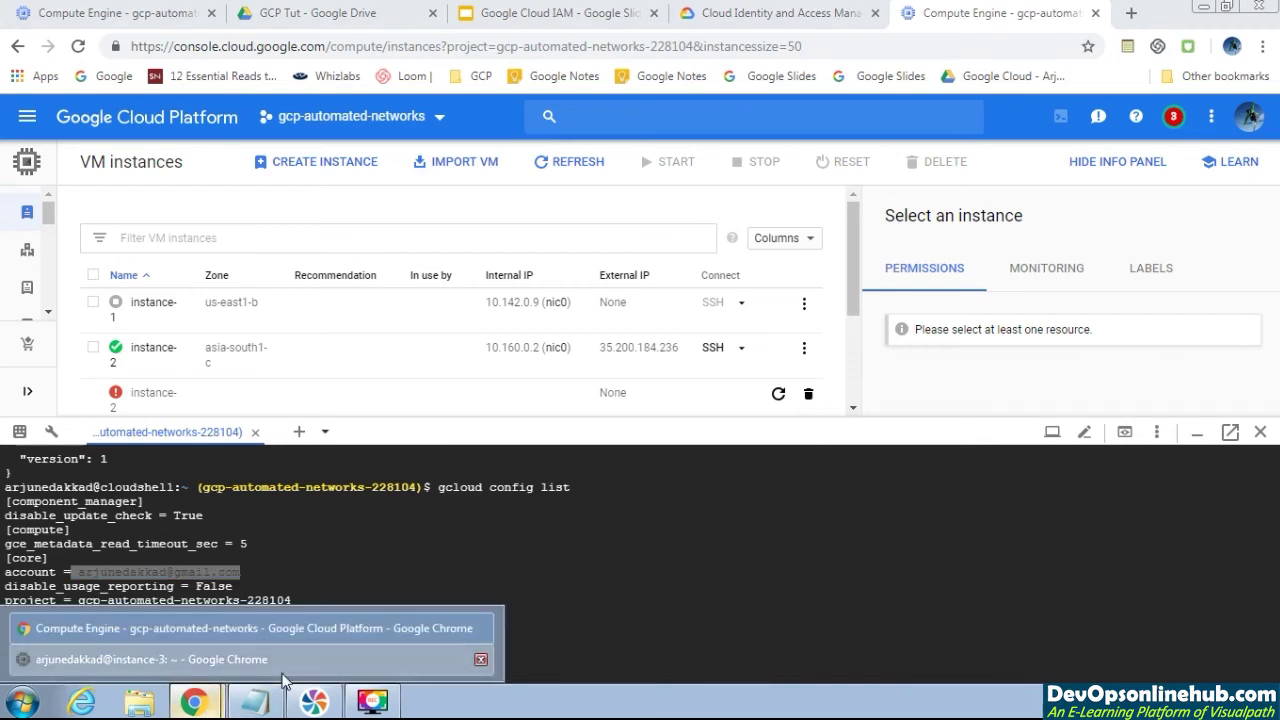
click(283, 662)
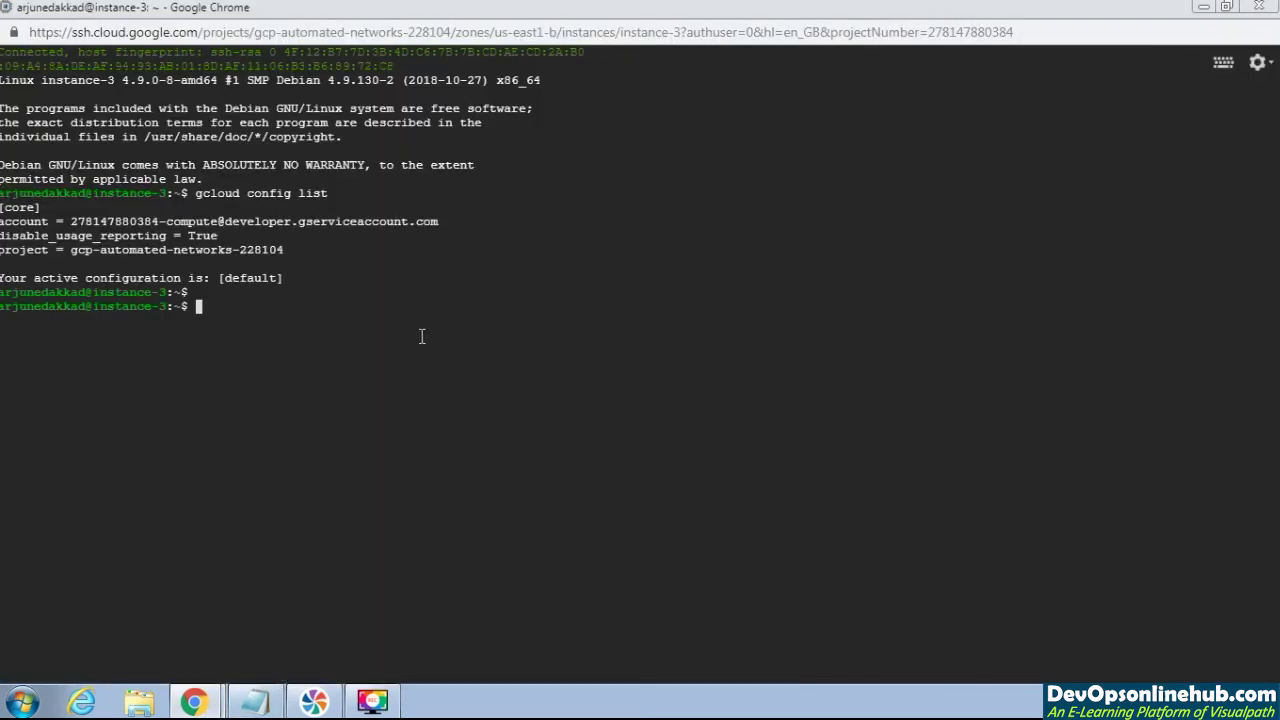
key(Up)
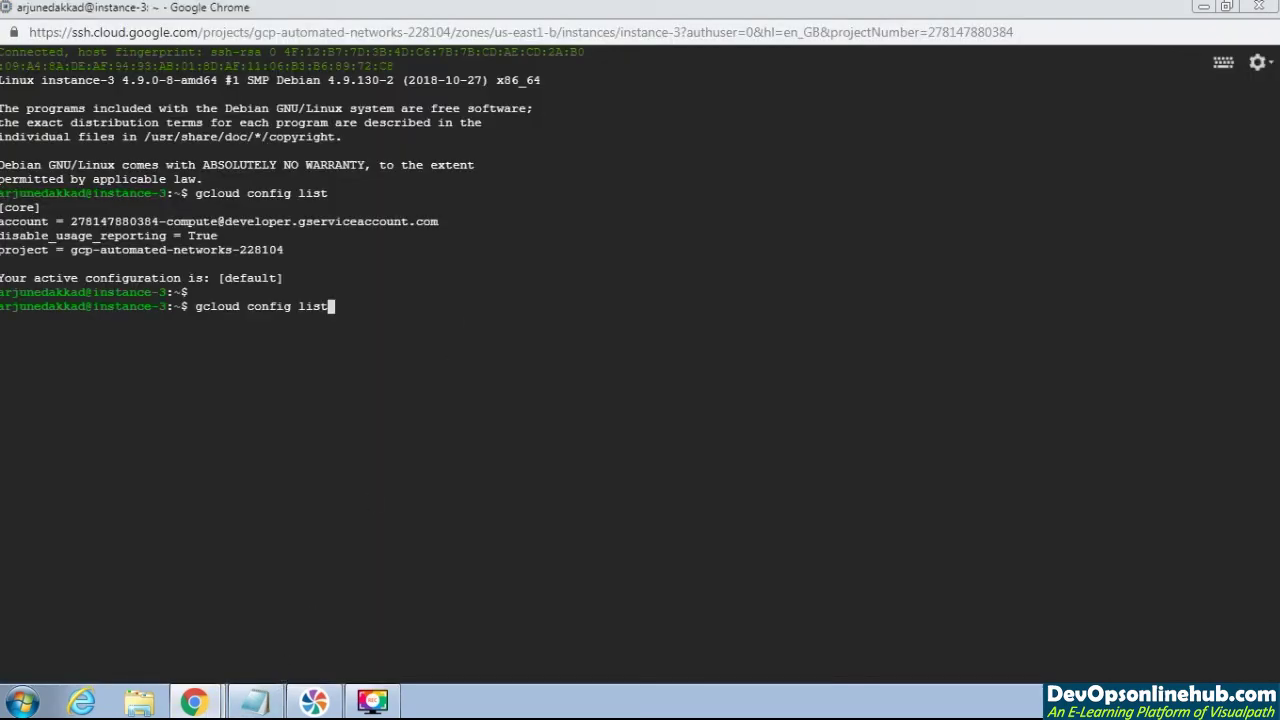
key(Return)
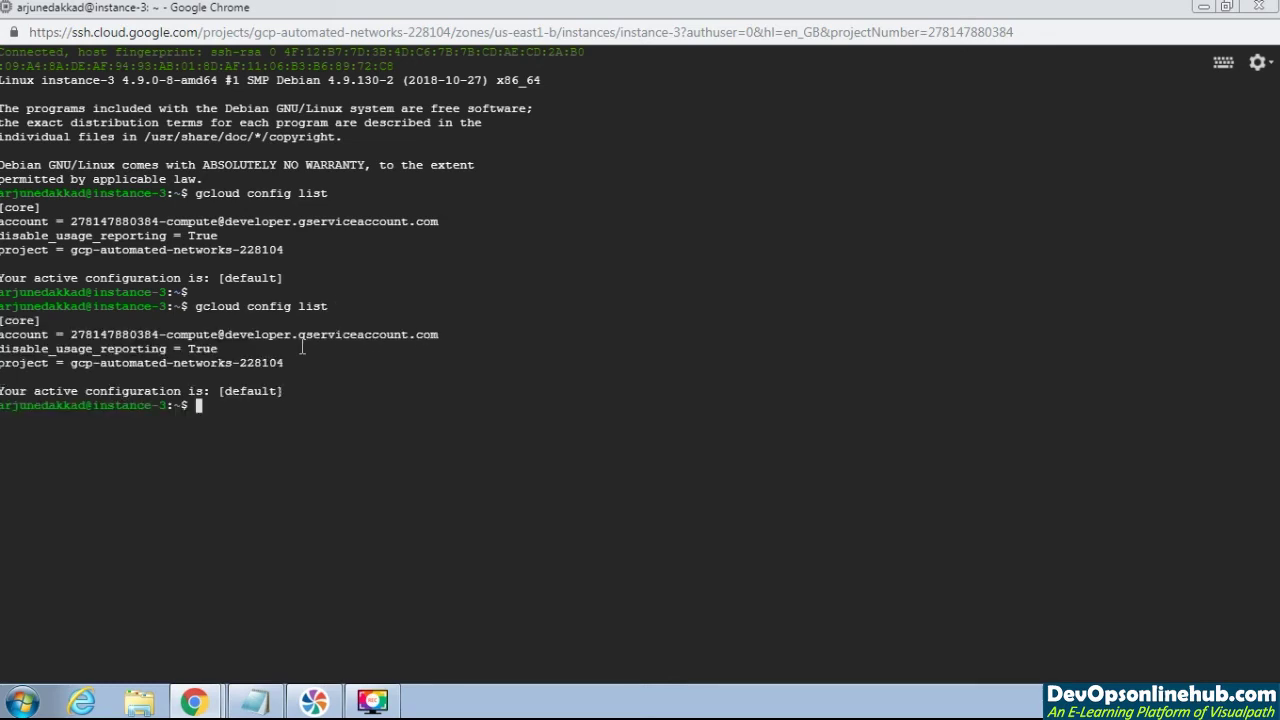
drag(74, 328, 228, 330)
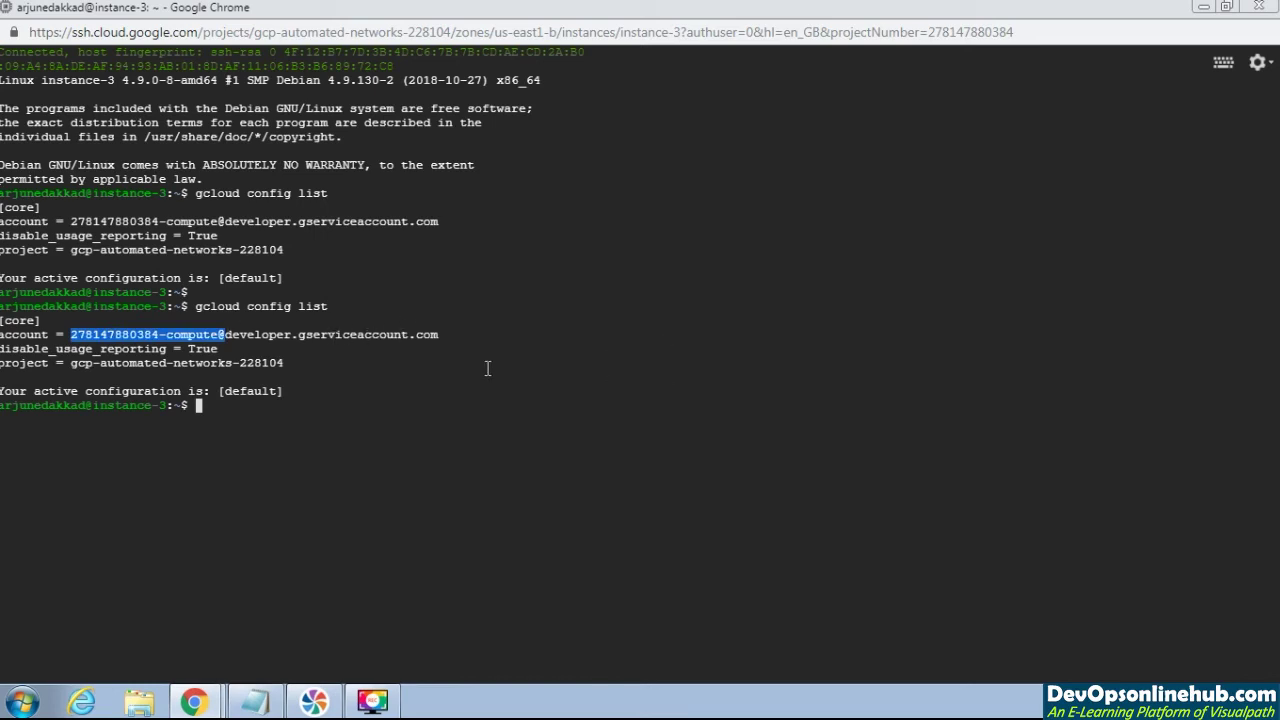
click(361, 426)
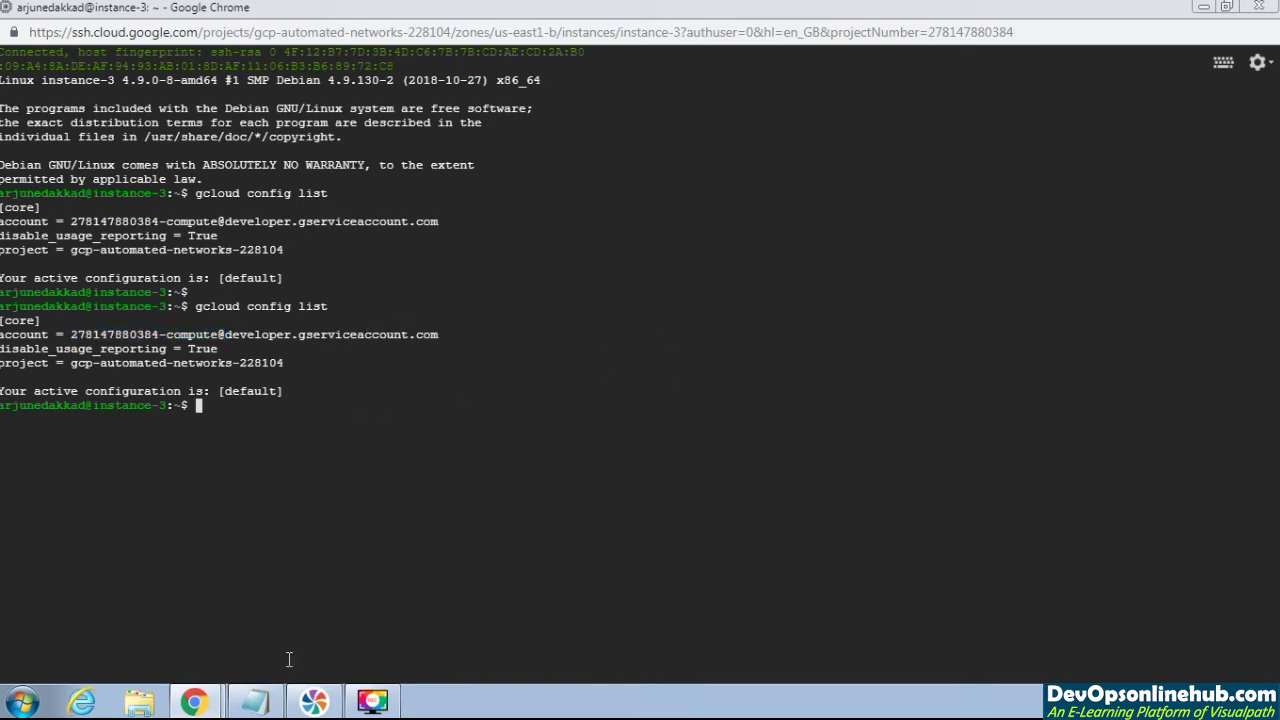
- List the contents of the gs://cstore bucket with gsutil ls and highlight the file name in the output
text(gsutil ls gs://cstore)
key(Return)
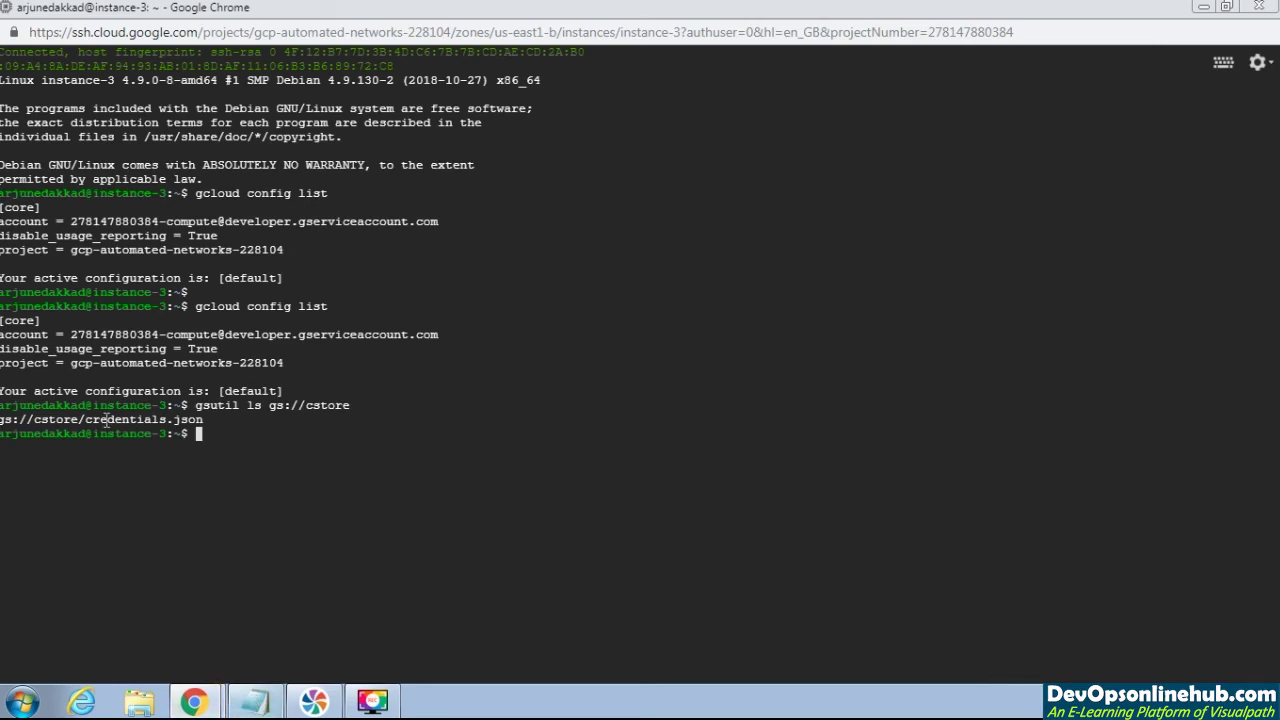
drag(92, 420, 200, 420)
- Consult the lab_IAM notes, then list the home directory on instance-3 and create an empty file.txt with touch
click(258, 706)
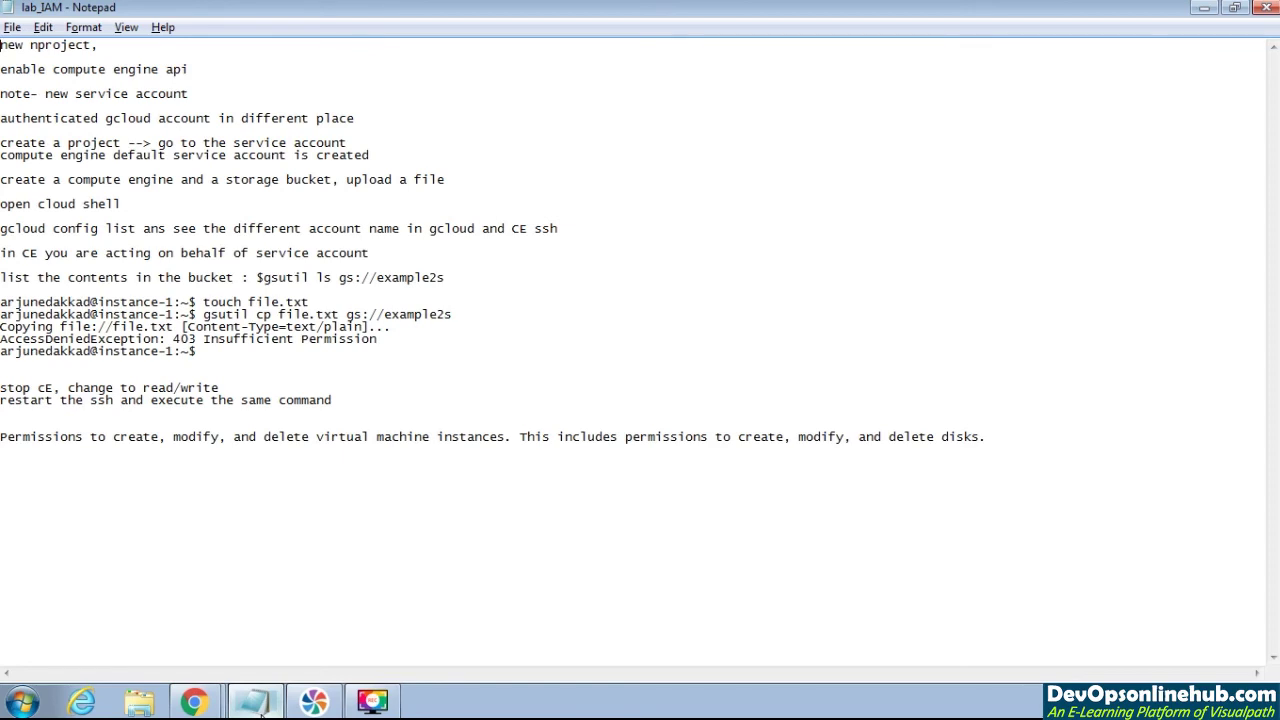
click(258, 705)
click(256, 703)
click(258, 710)
text(ls)
key(Return)
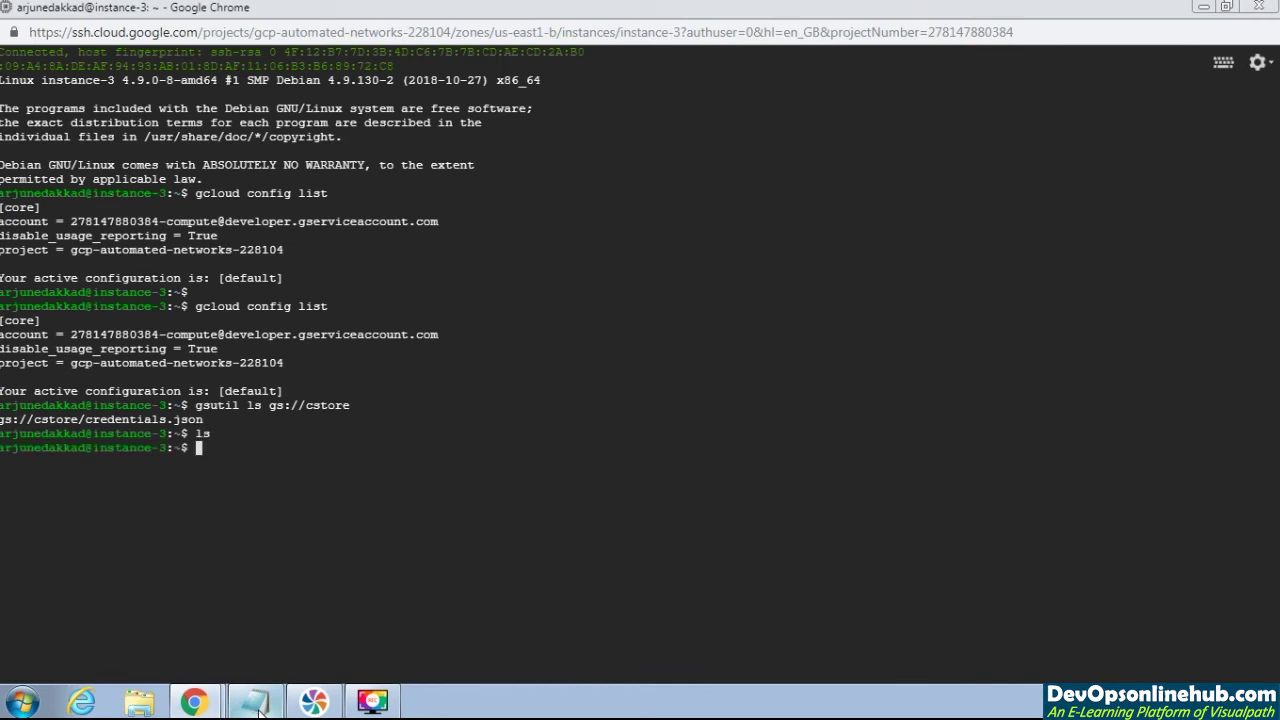
text(touch file.txt)
key(Return)
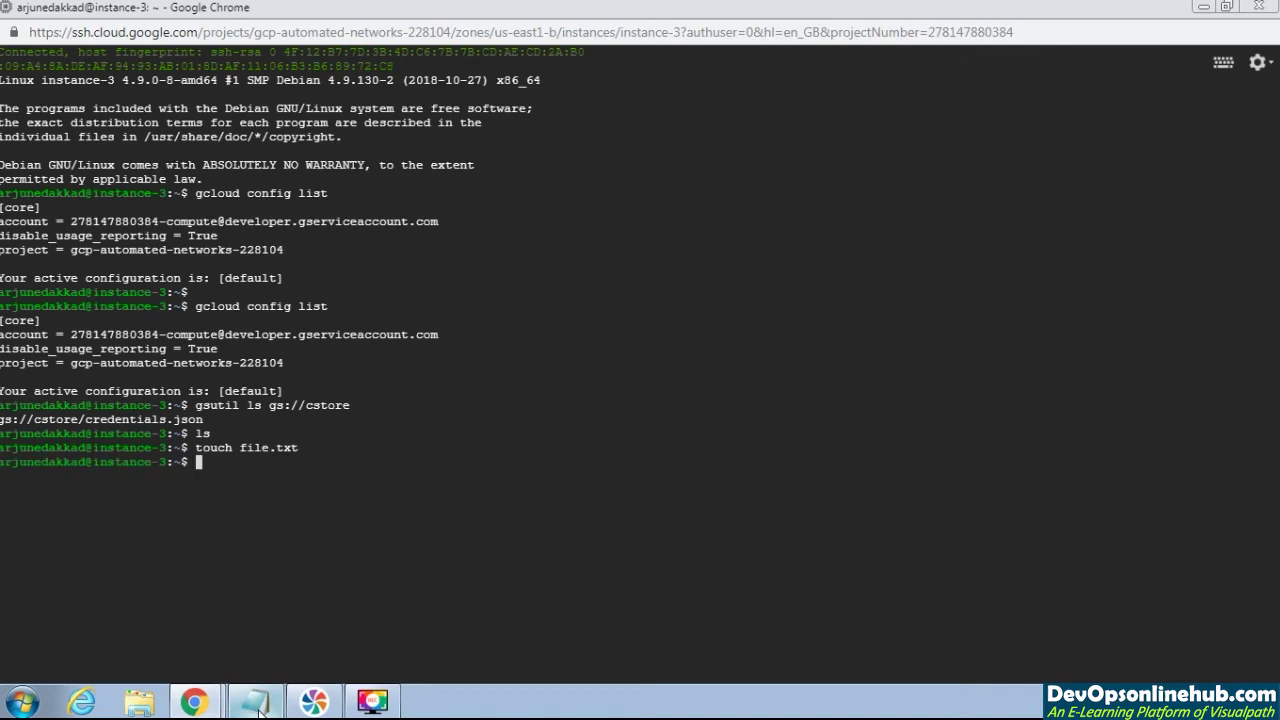
- Try to copy file.txt from instance-3 to the gs://cstore bucket with gsutil cp, and highlight the exception name in the output
text(gsutil cp file.txt)
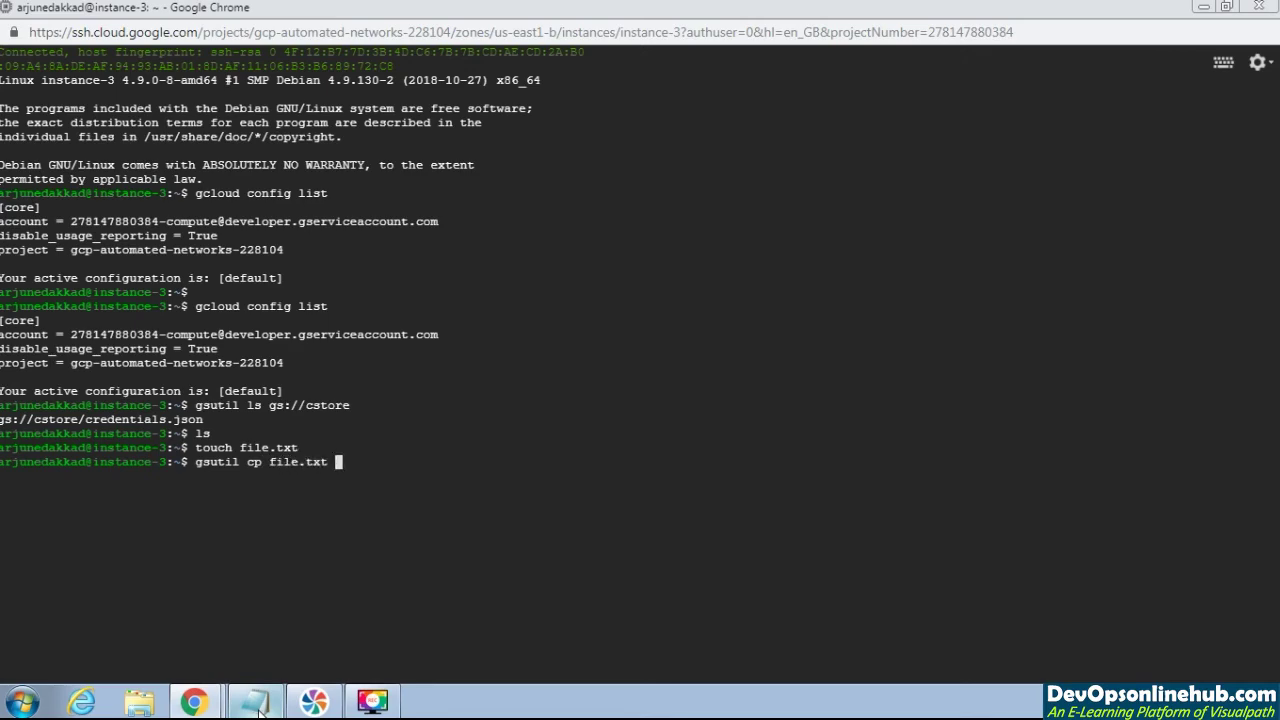
click(264, 706)
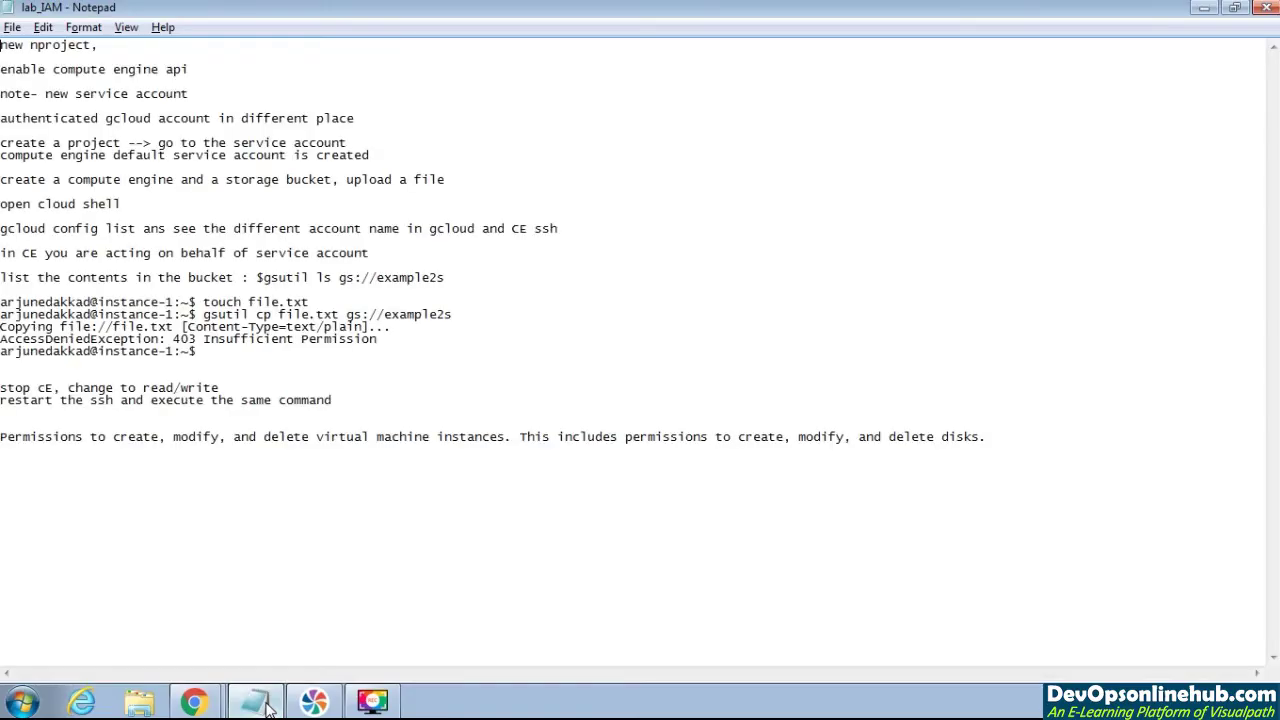
click(264, 706)
text(gsutil cp file.txt gs://cstore)
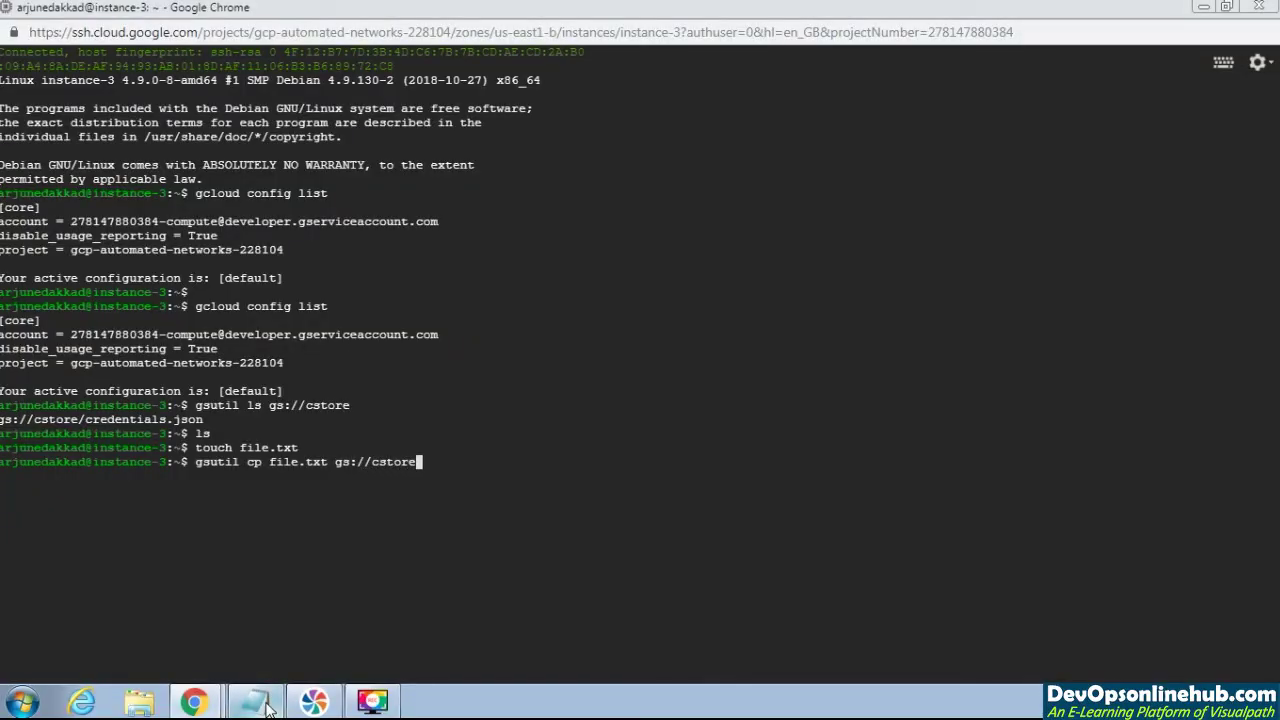
key(Return)
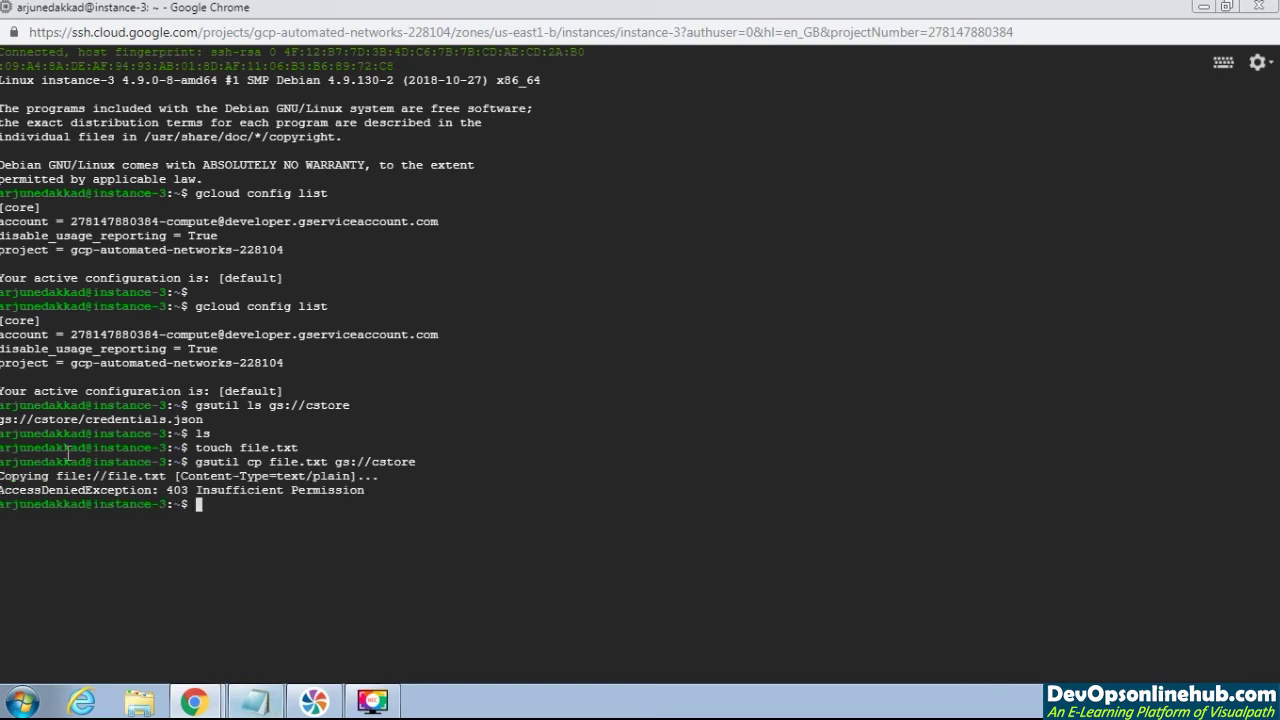
double_click(108, 489)
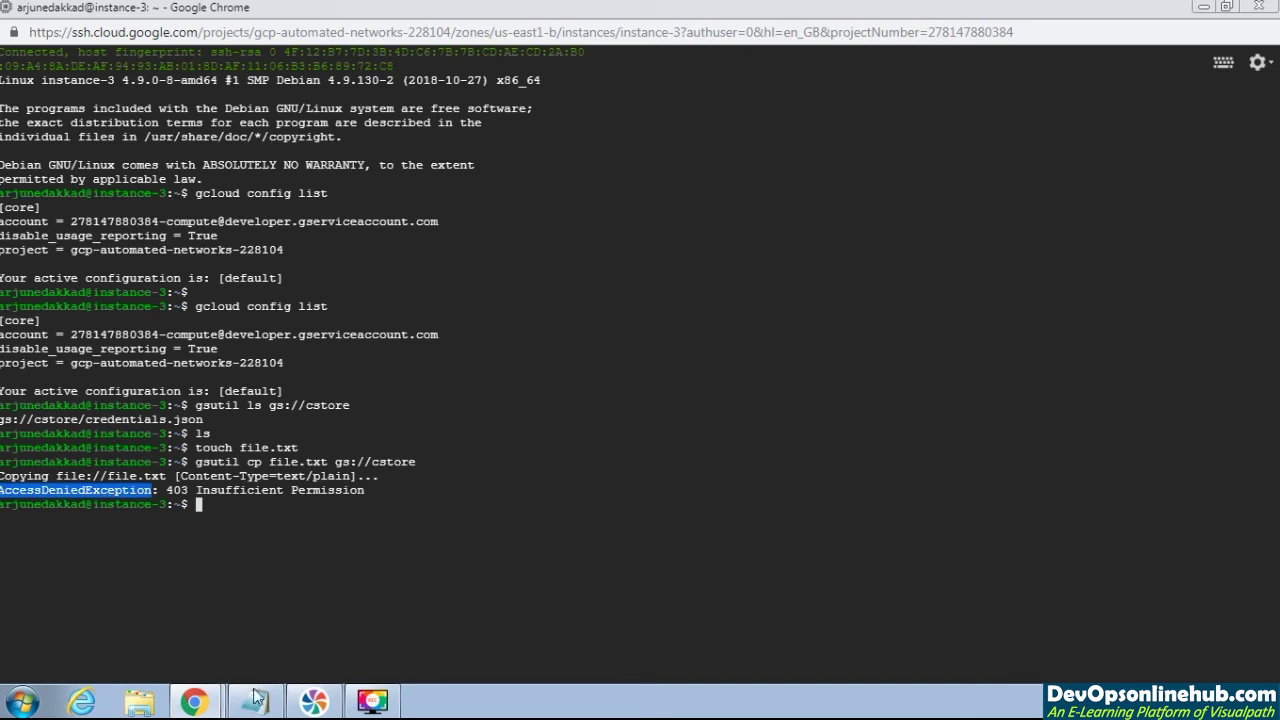
- Switch to the Compute Engine console and stop the VM instance instance-3
click(196, 703)
click(257, 641)
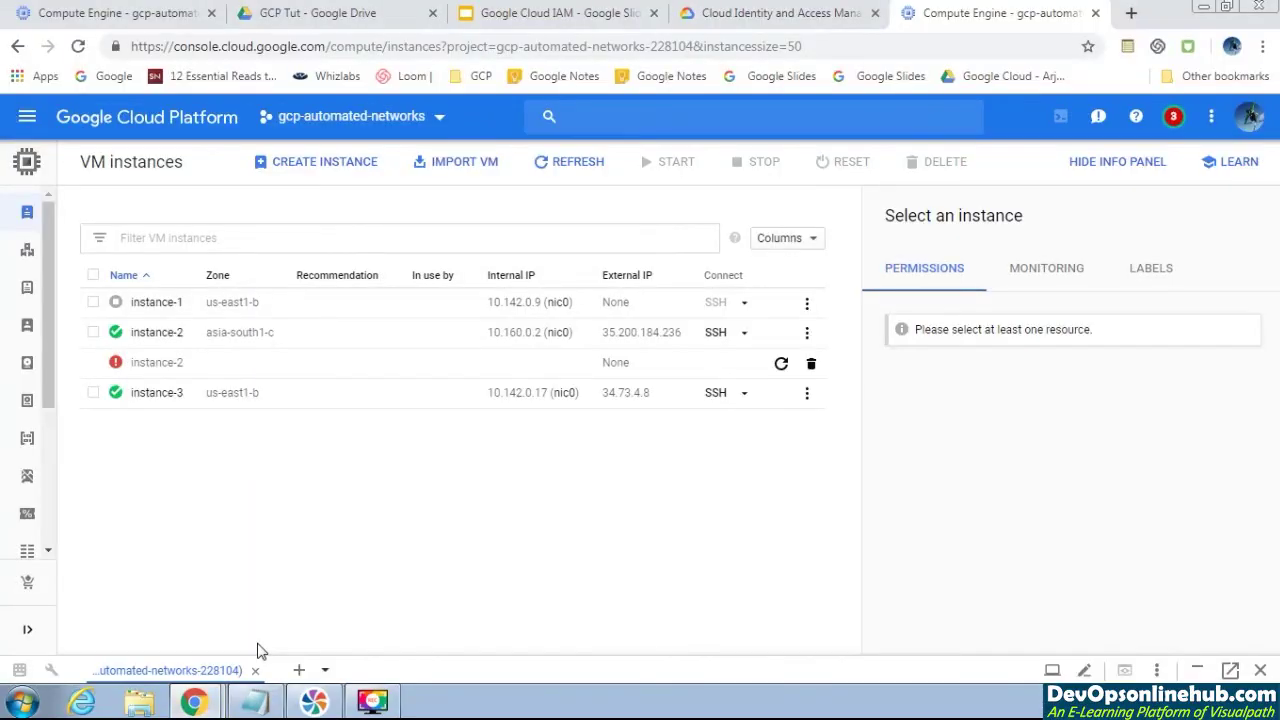
click(93, 395)
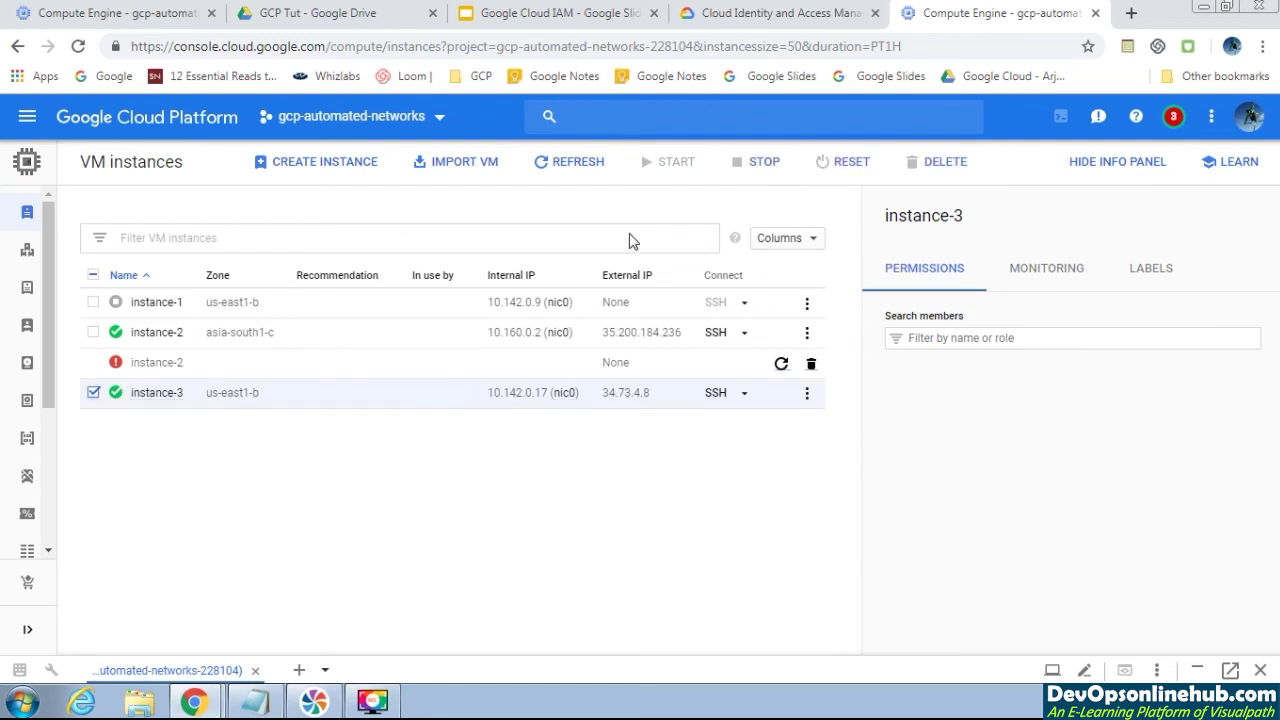
click(764, 164)
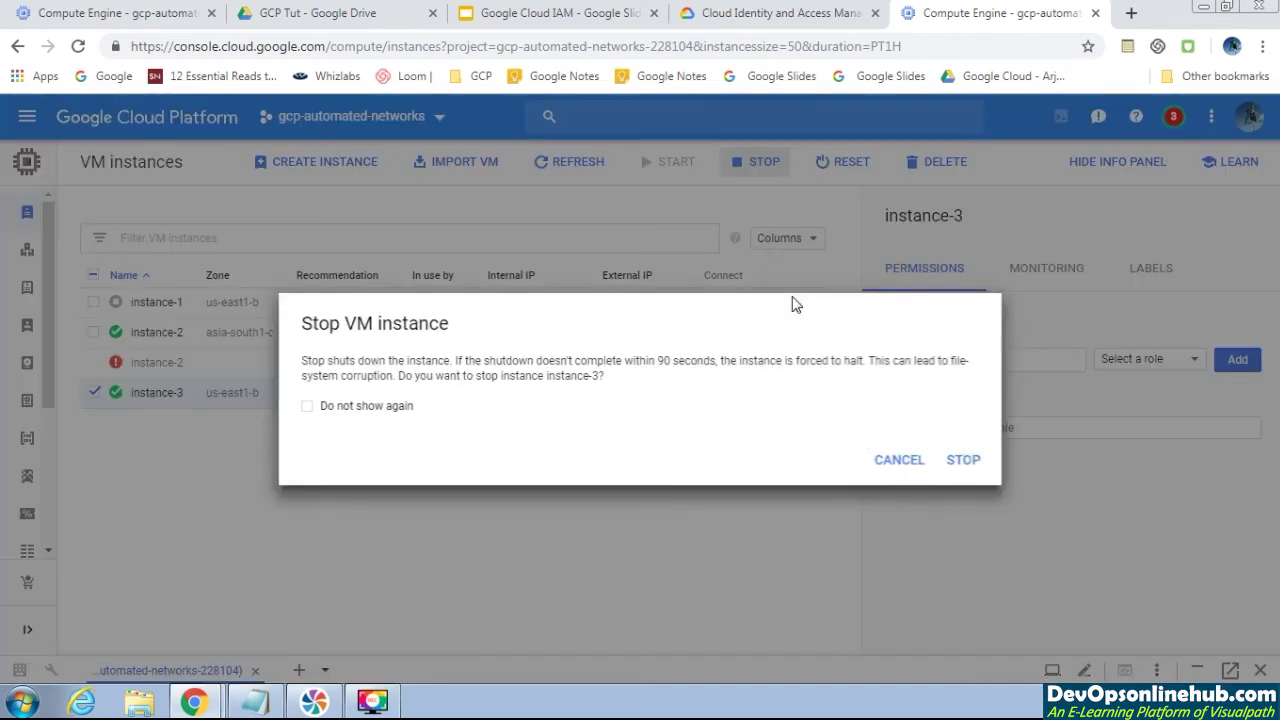
click(962, 460)
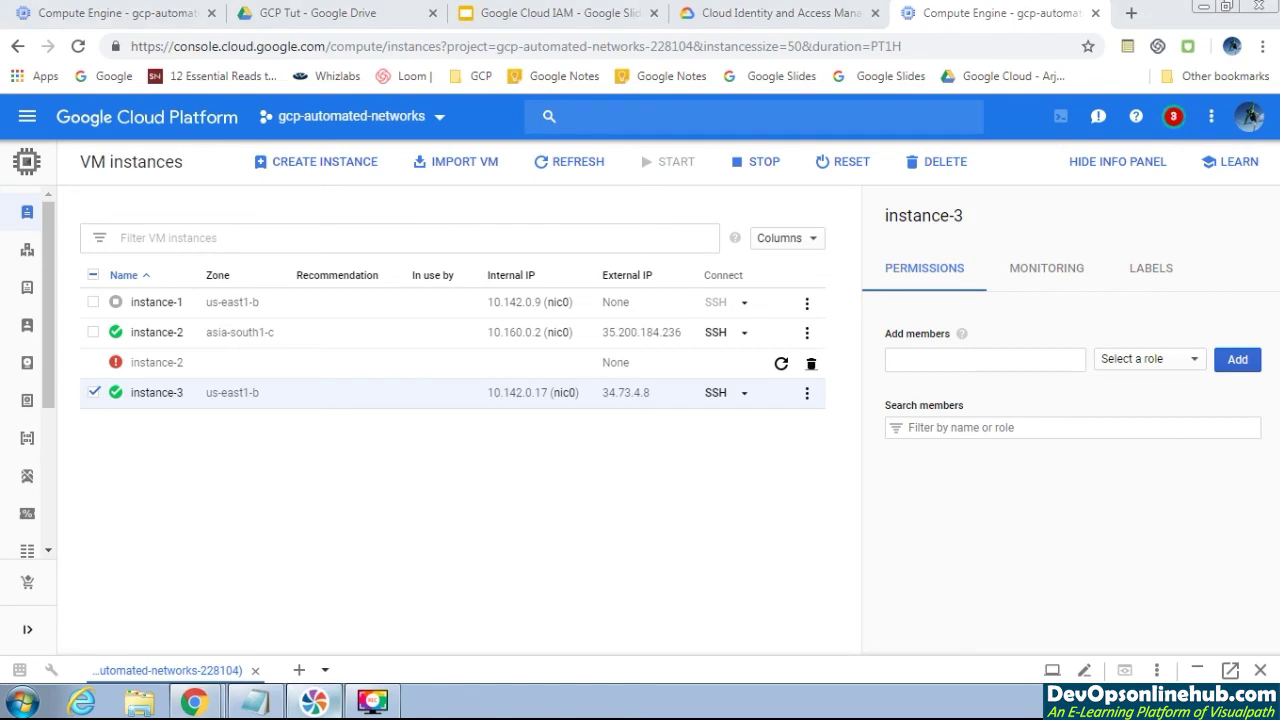
click(372, 701)
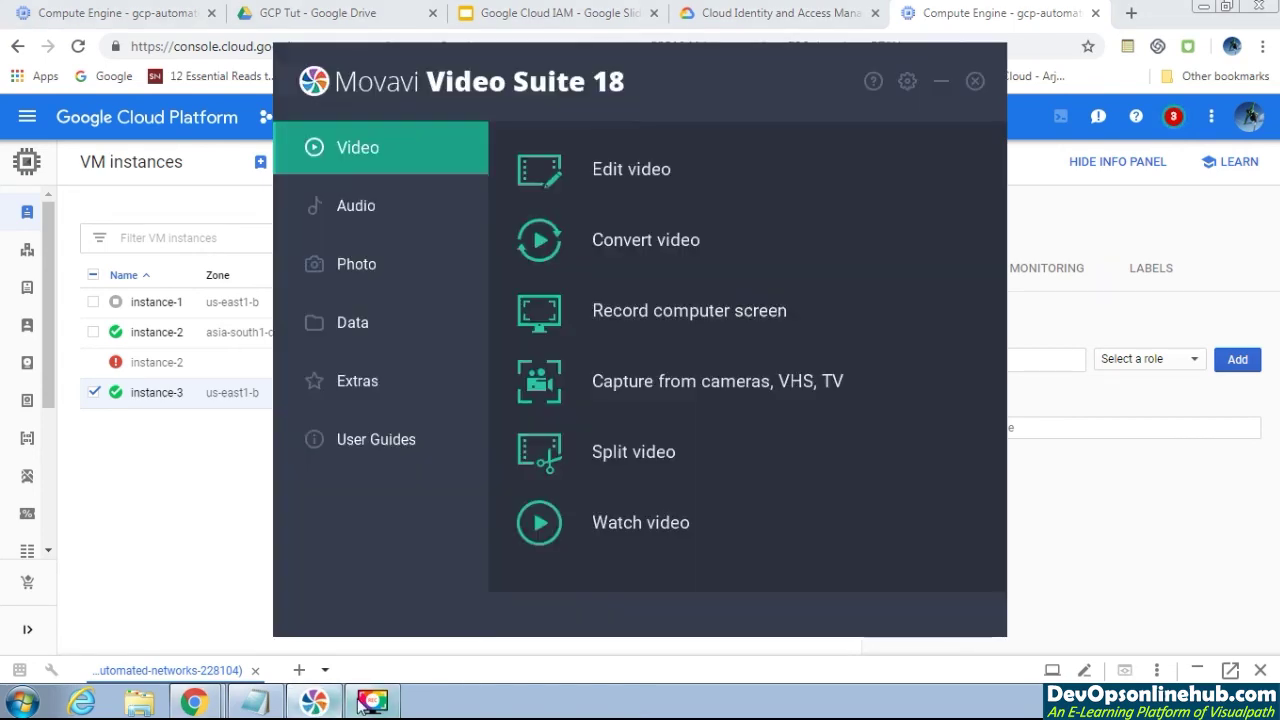
click(938, 80)
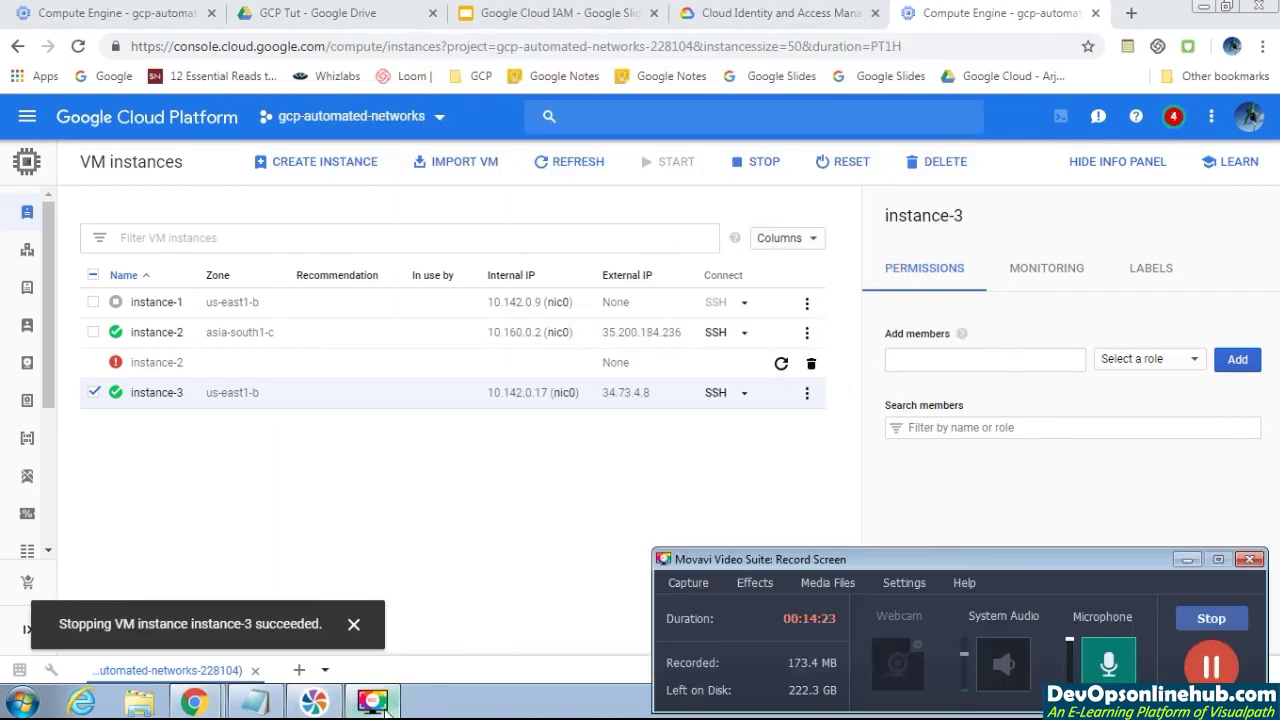
click(1188, 557)
- Edit instance-3 to set its Storage access scope to Read/Write, and save the change
click(166, 396)
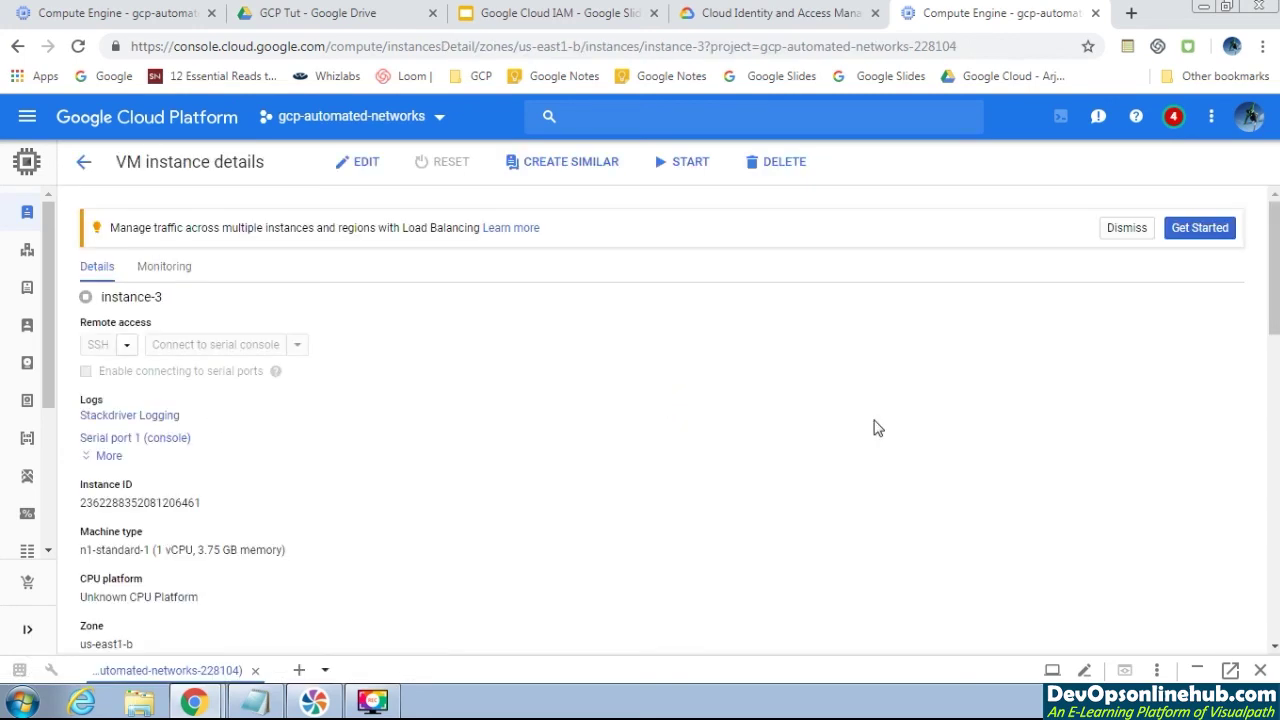
click(355, 170)
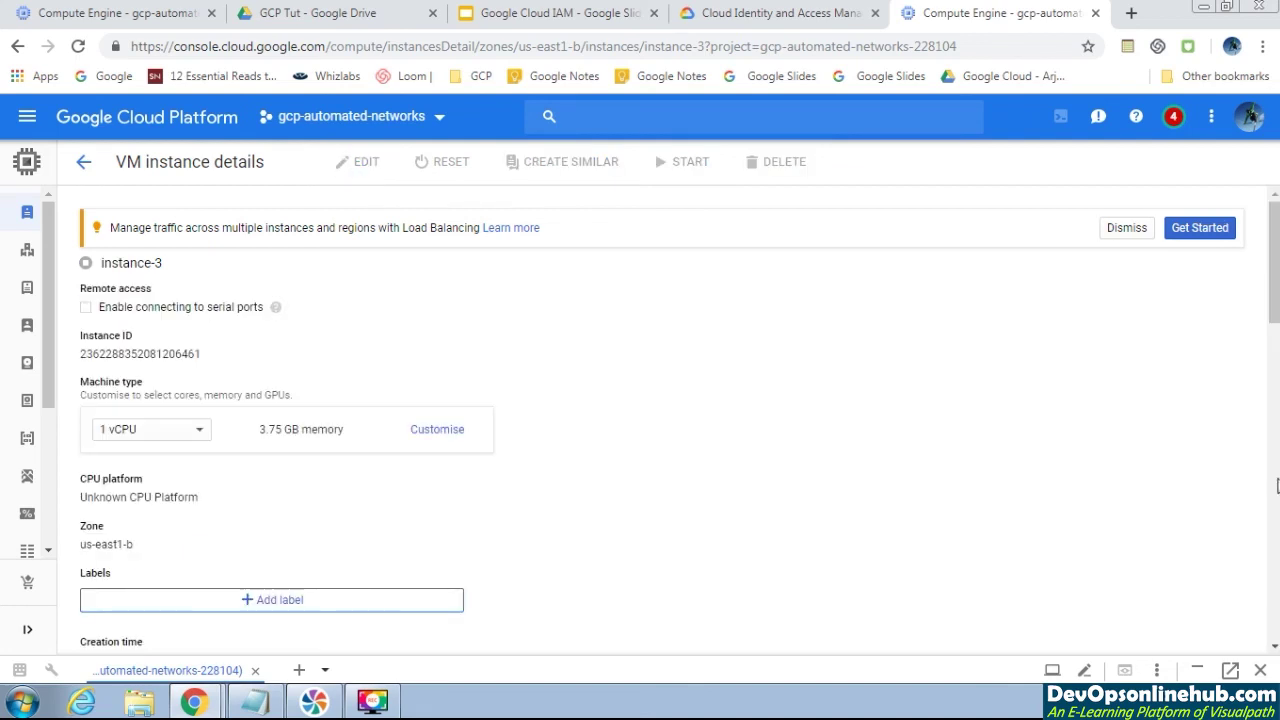
drag(1276, 485, 1276, 595)
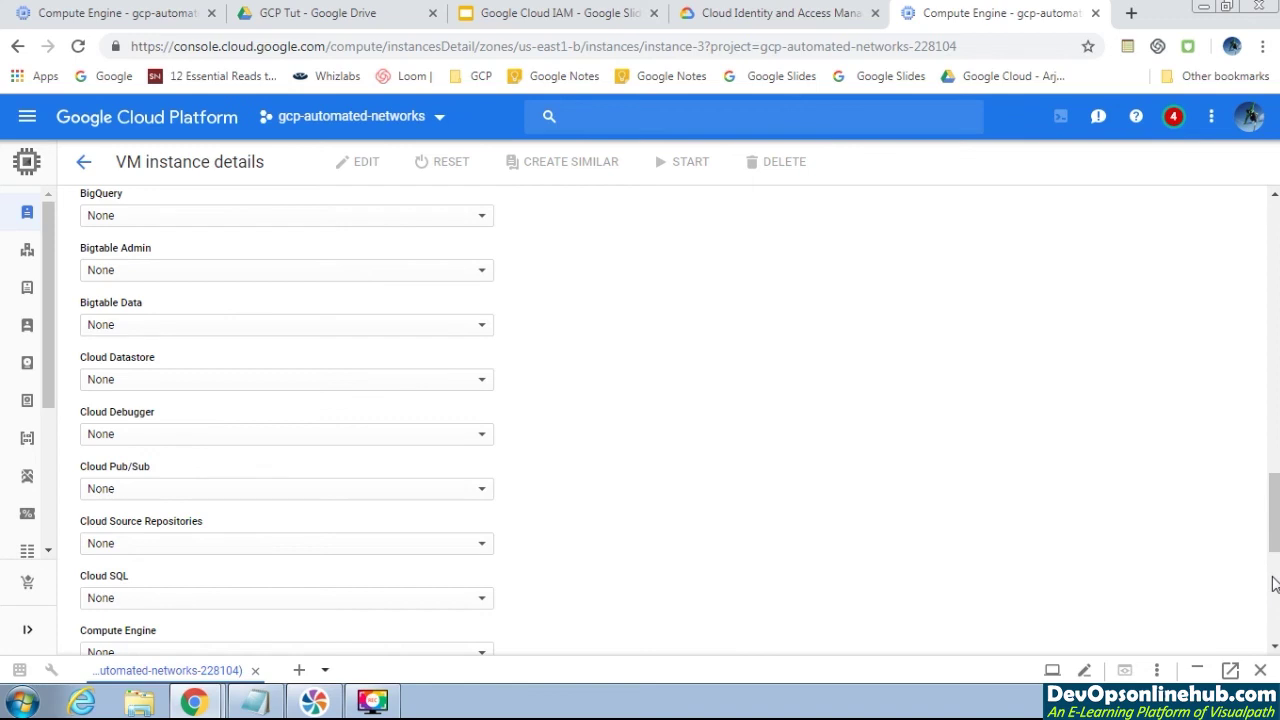
click(1274, 583)
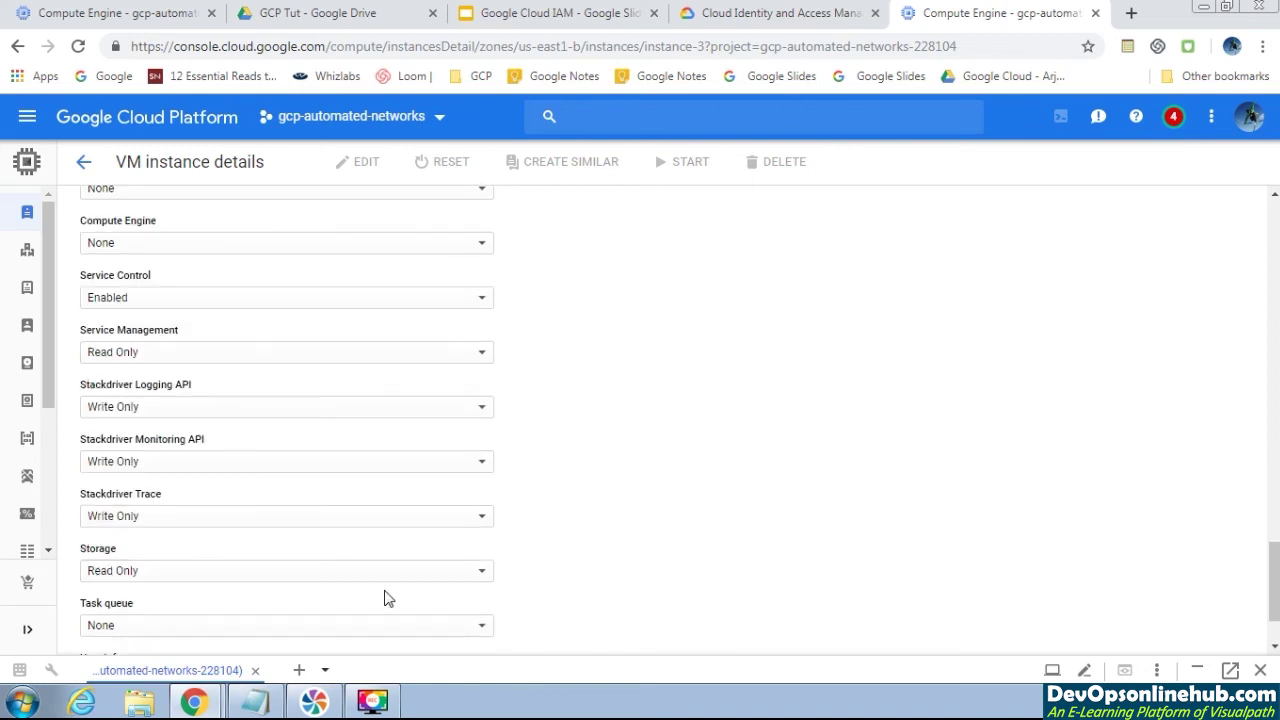
click(298, 572)
click(298, 615)
scroll(741, 591, down, 2)
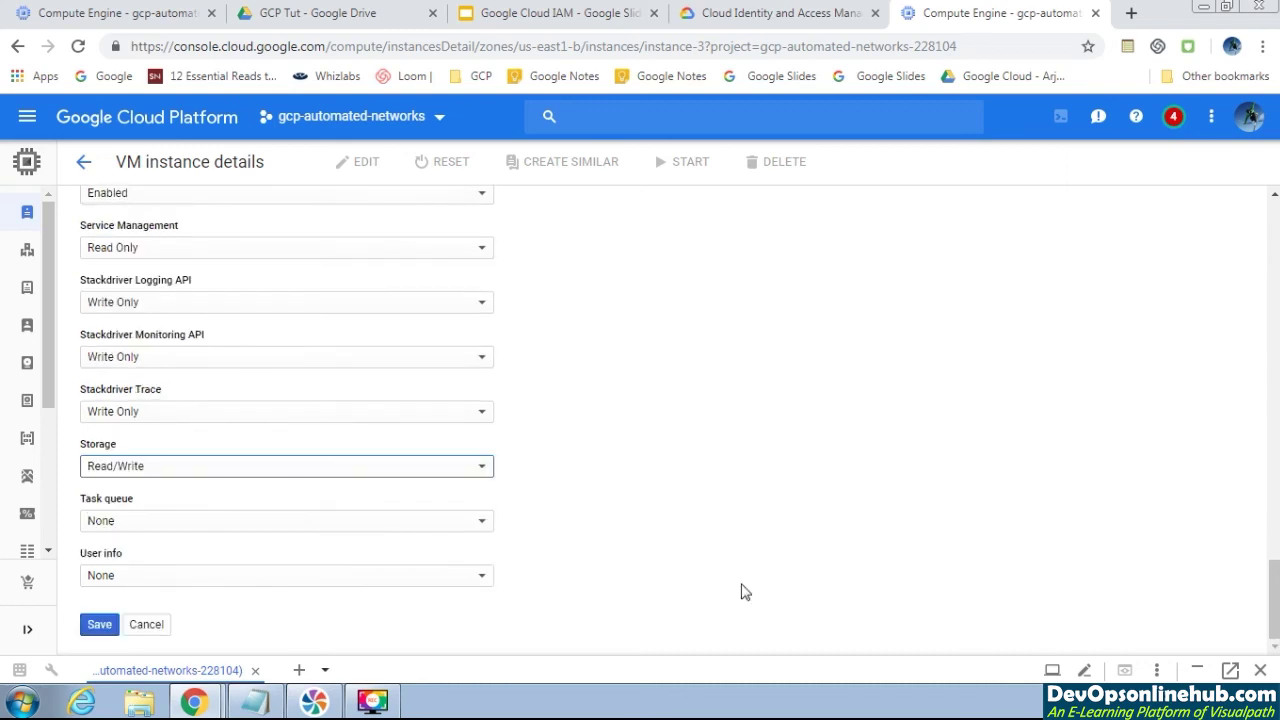
click(99, 630)
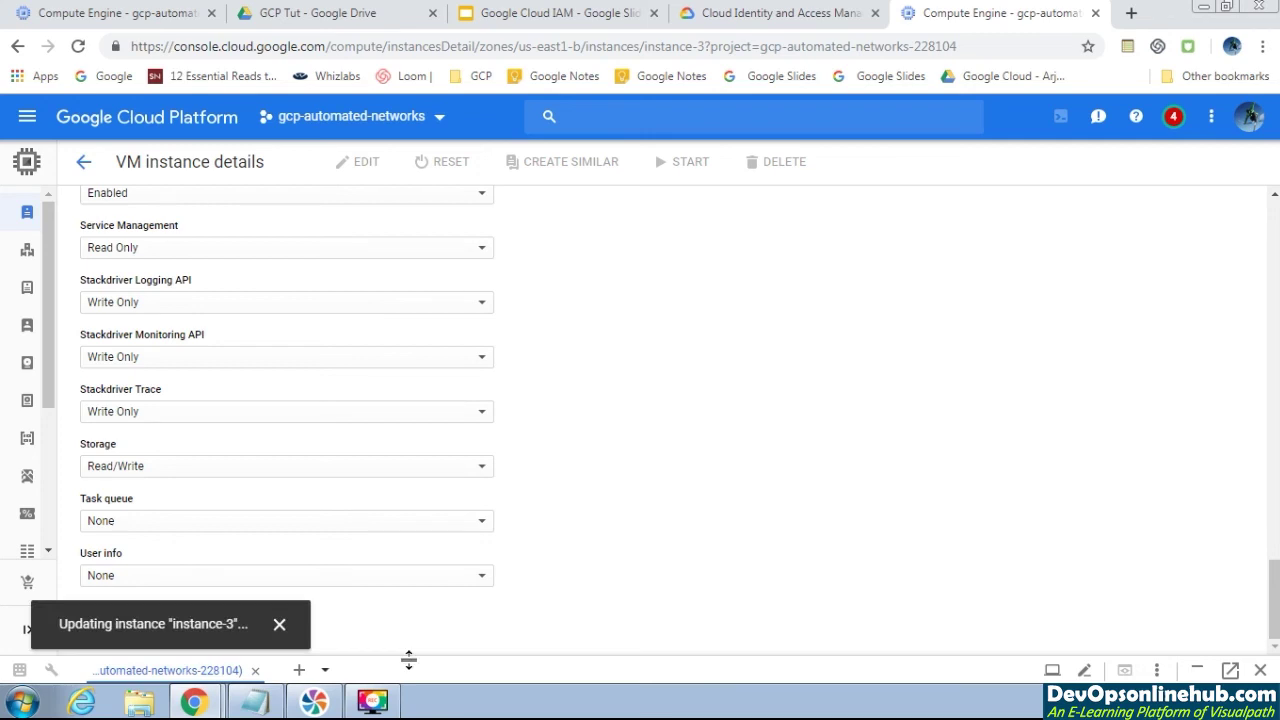
click(375, 702)
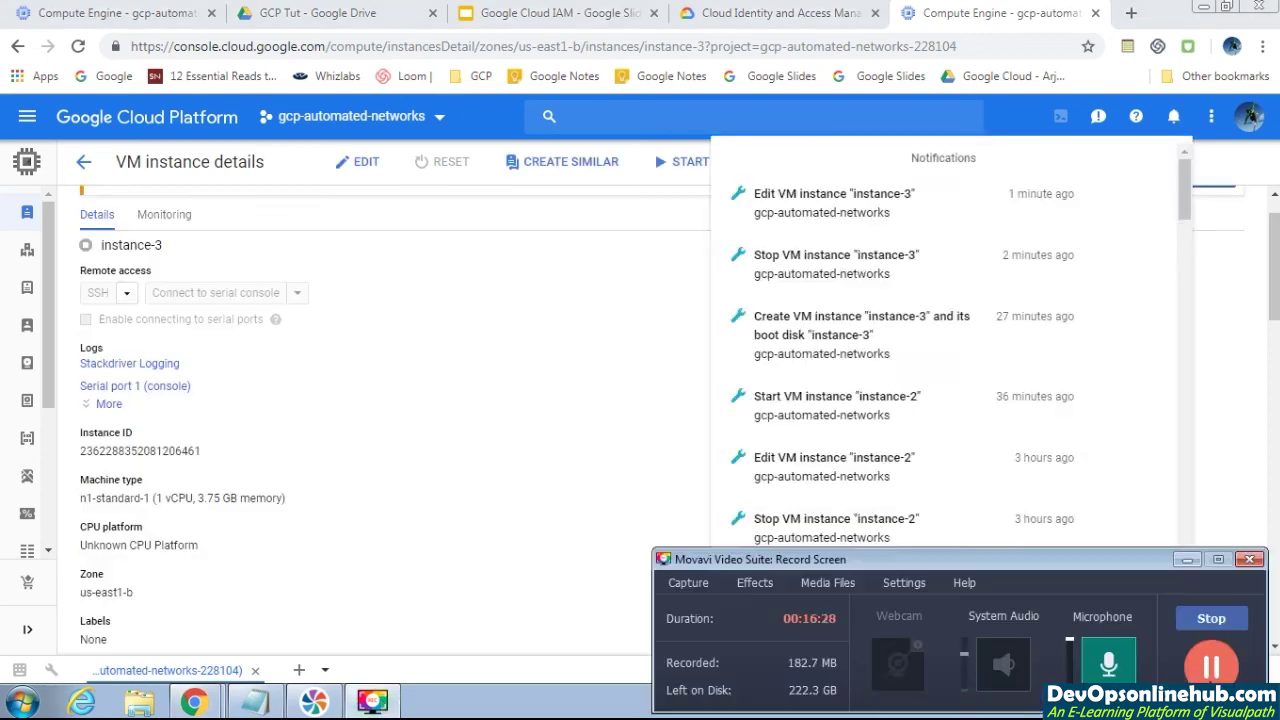
click(1182, 561)
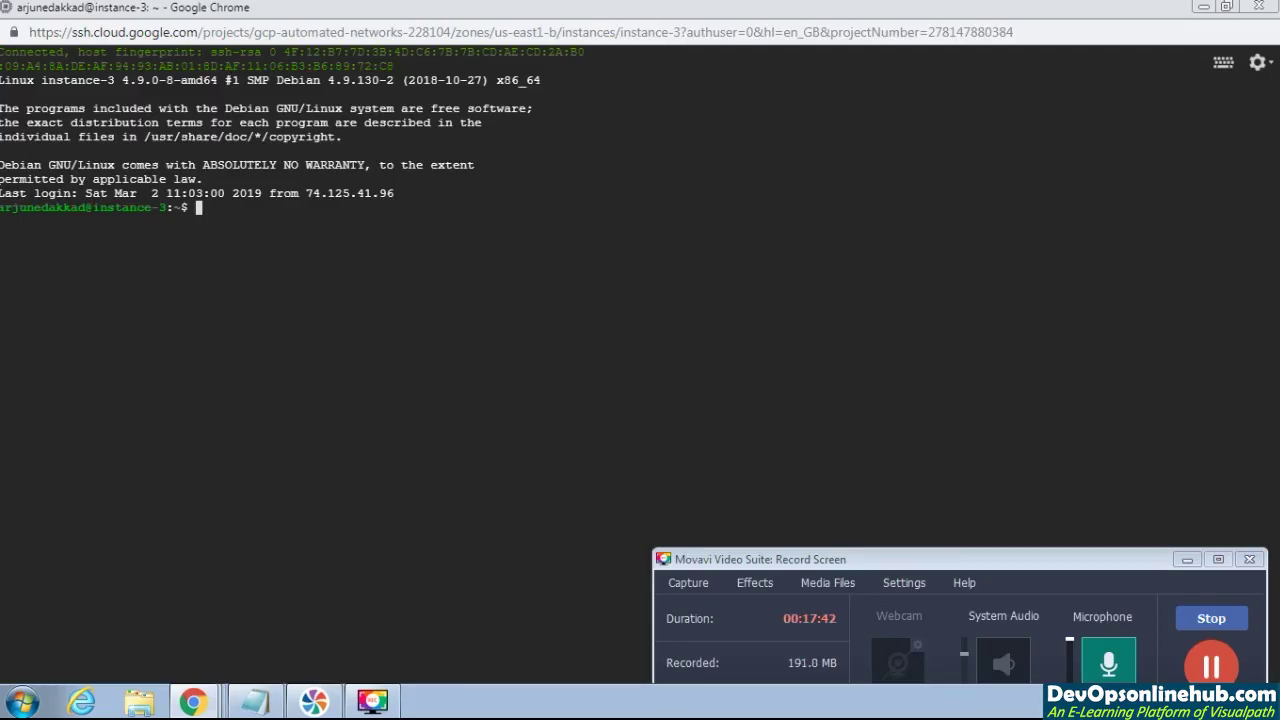
- Run gsutil cp file.txt gs://cstore in the reconnected instance-3 SSH session to copy the file to the bucket
text(gsutil cp file.txt gs://cstore)
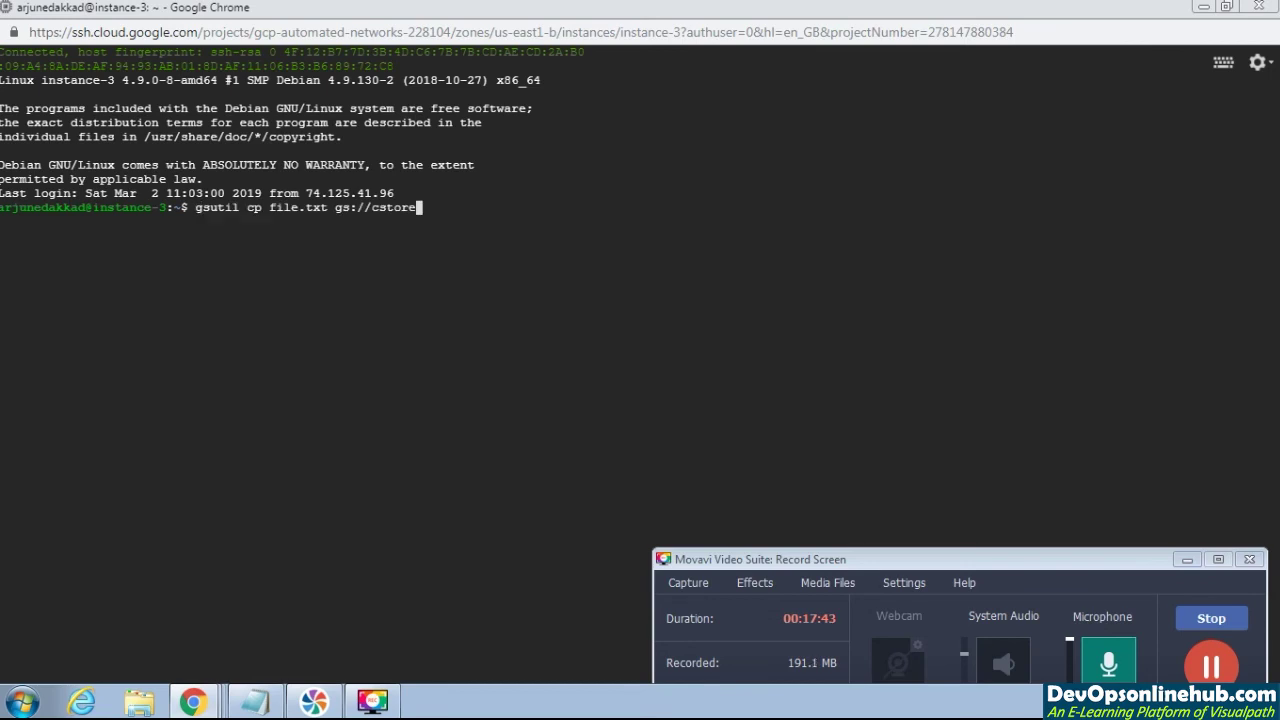
key(Return)
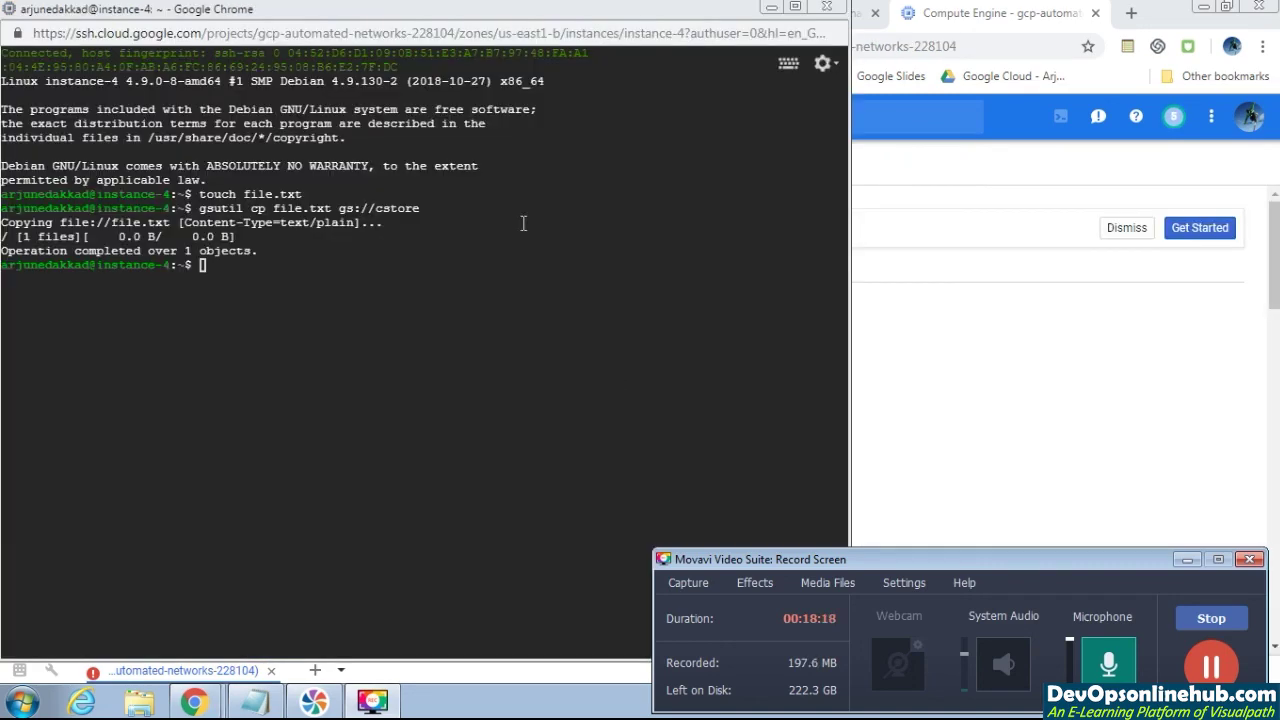
- Examine the Storage access scope in the instance-4 VM details, and return to its SSH session to compare the gsutil copy output
drag(497, 28, 924, 196)
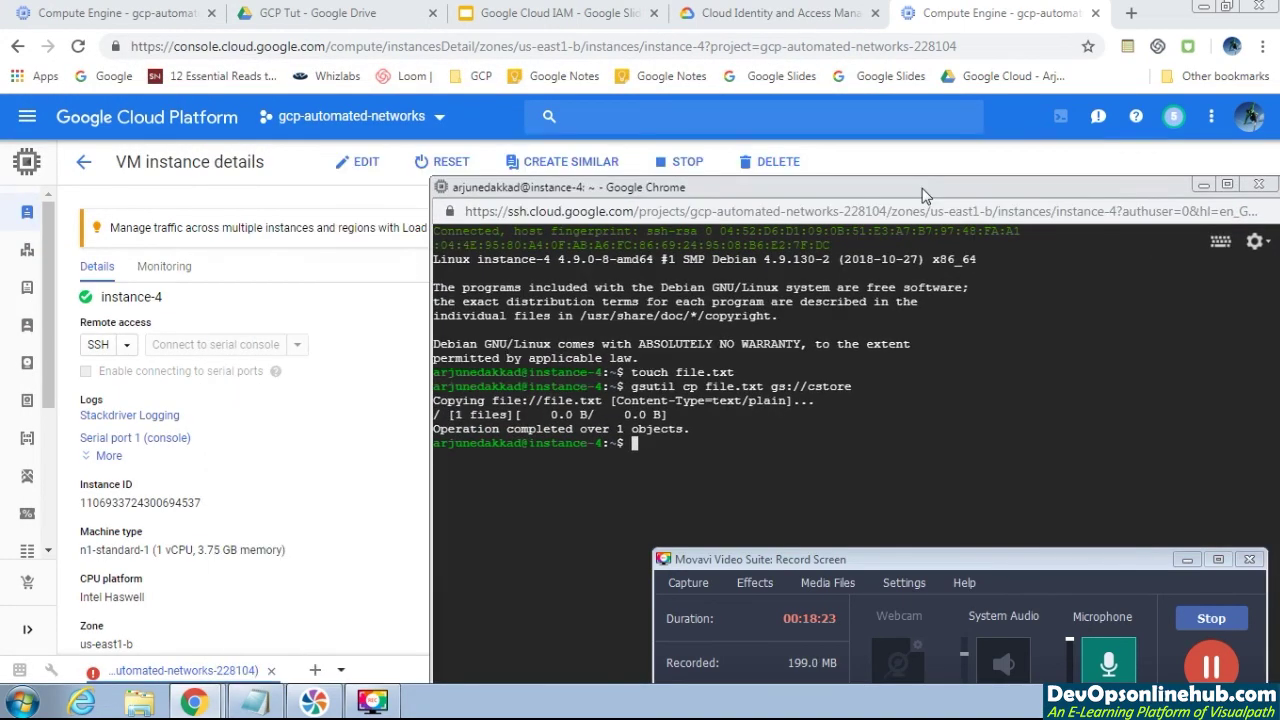
click(396, 350)
scroll(1278, 424, down, 4)
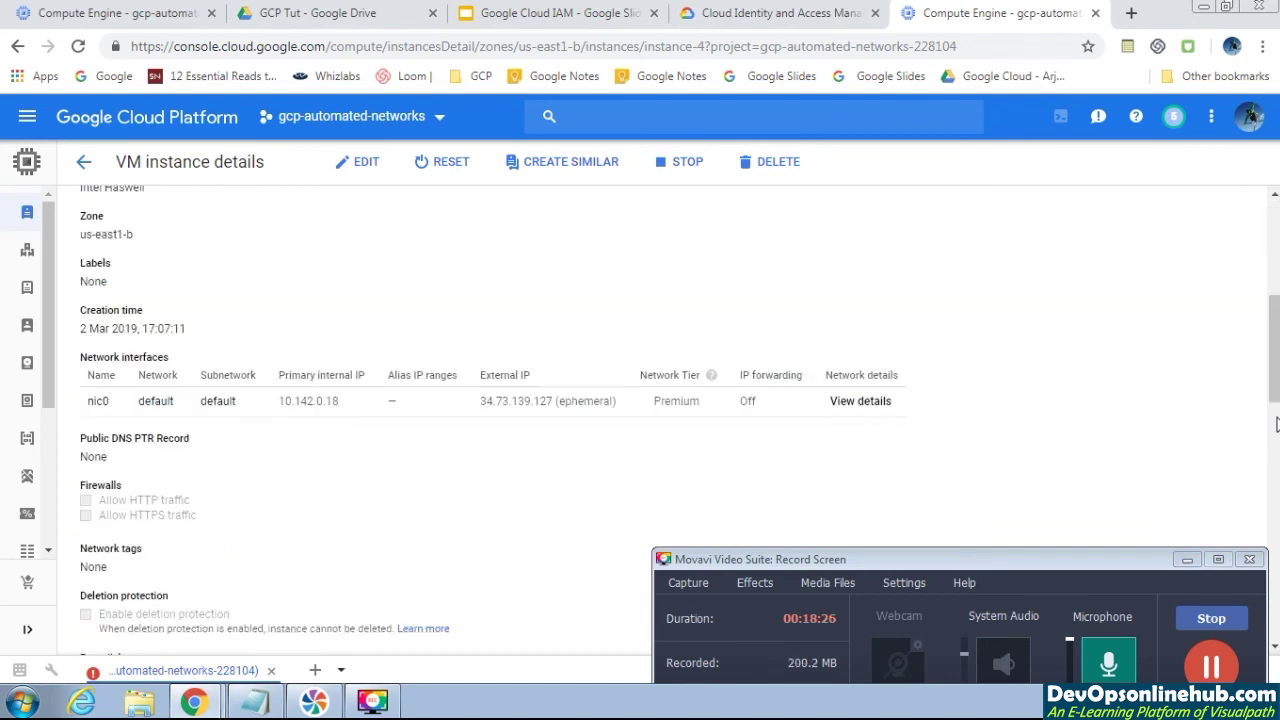
click(1188, 561)
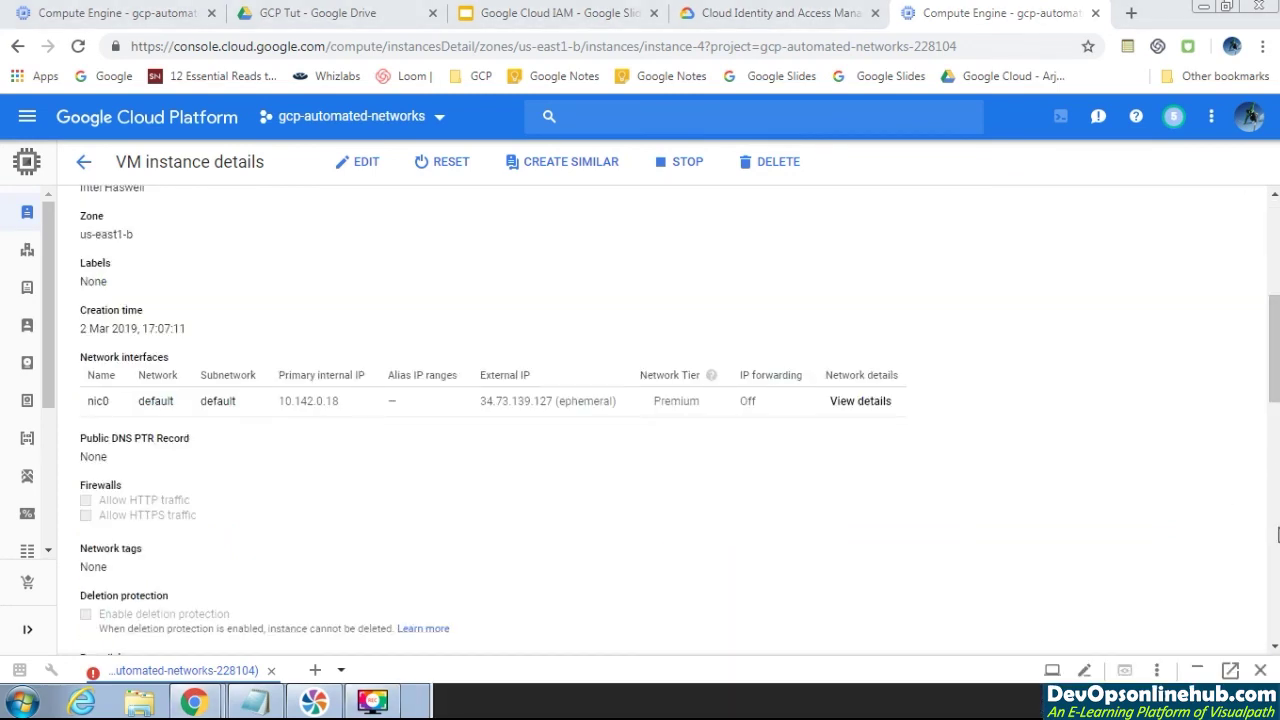
scroll(1277, 535, down, 15)
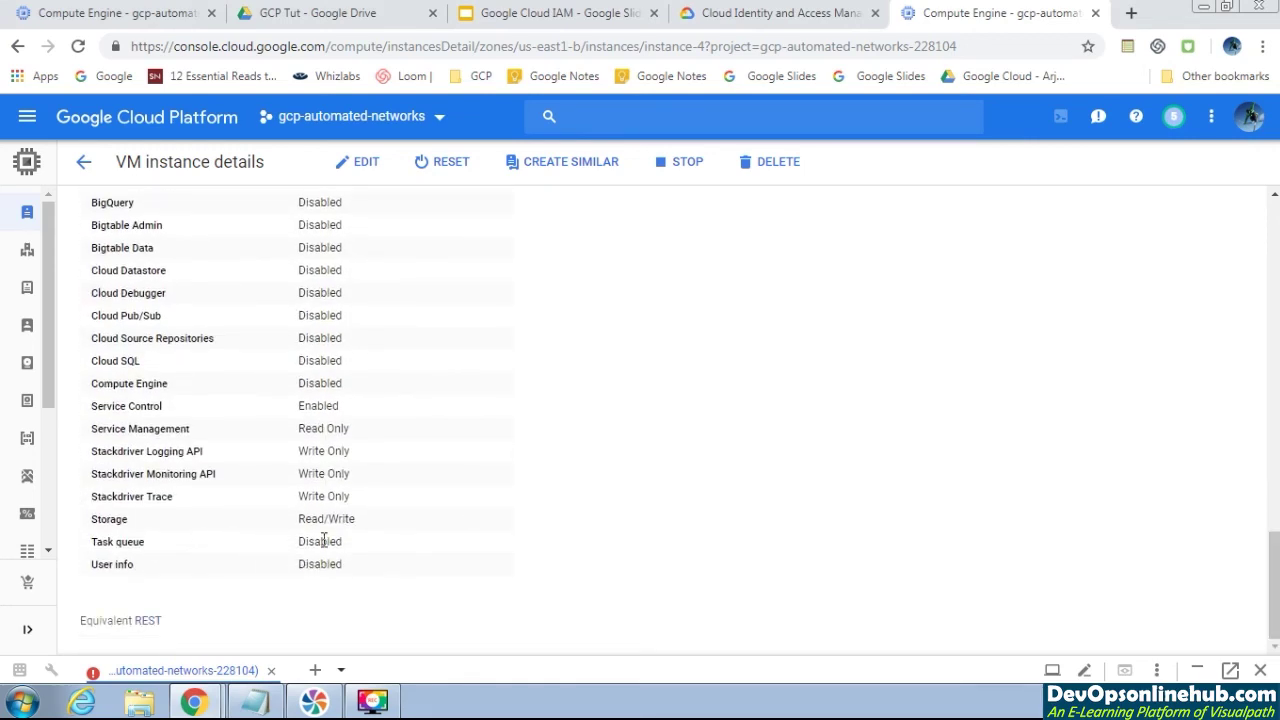
mouse_move(200, 700)
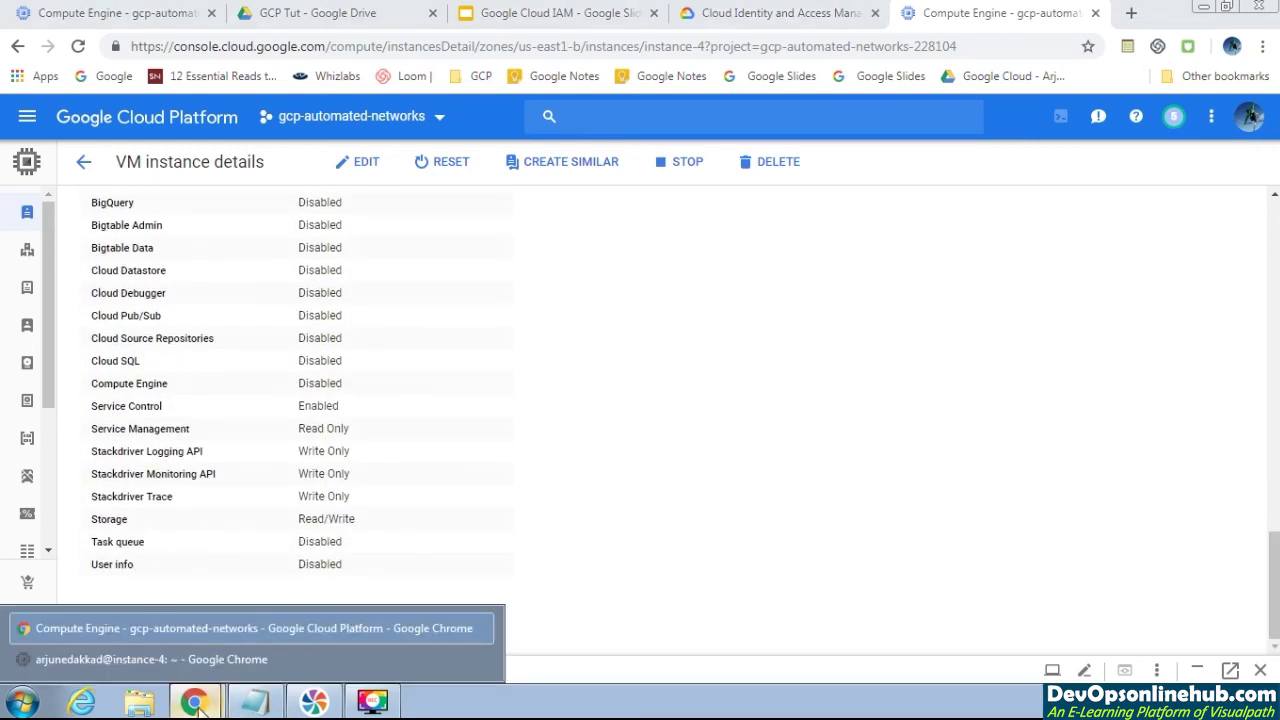
click(252, 668)
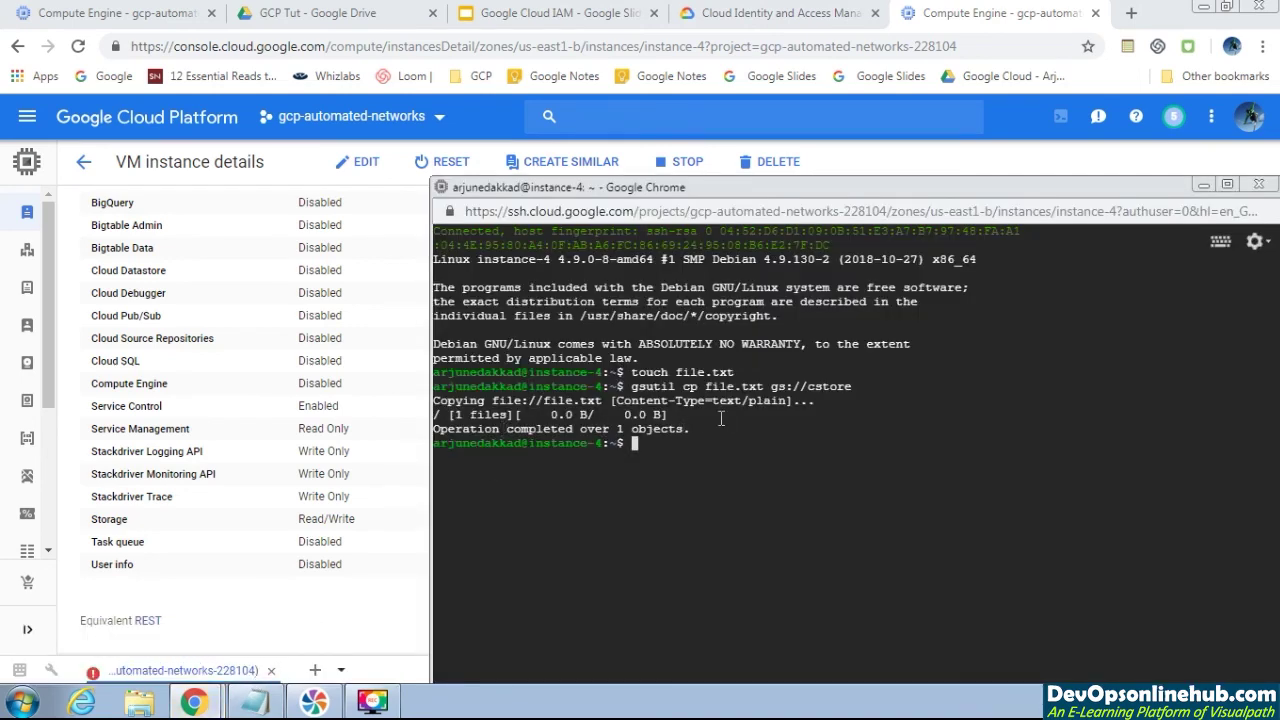
click(372, 700)
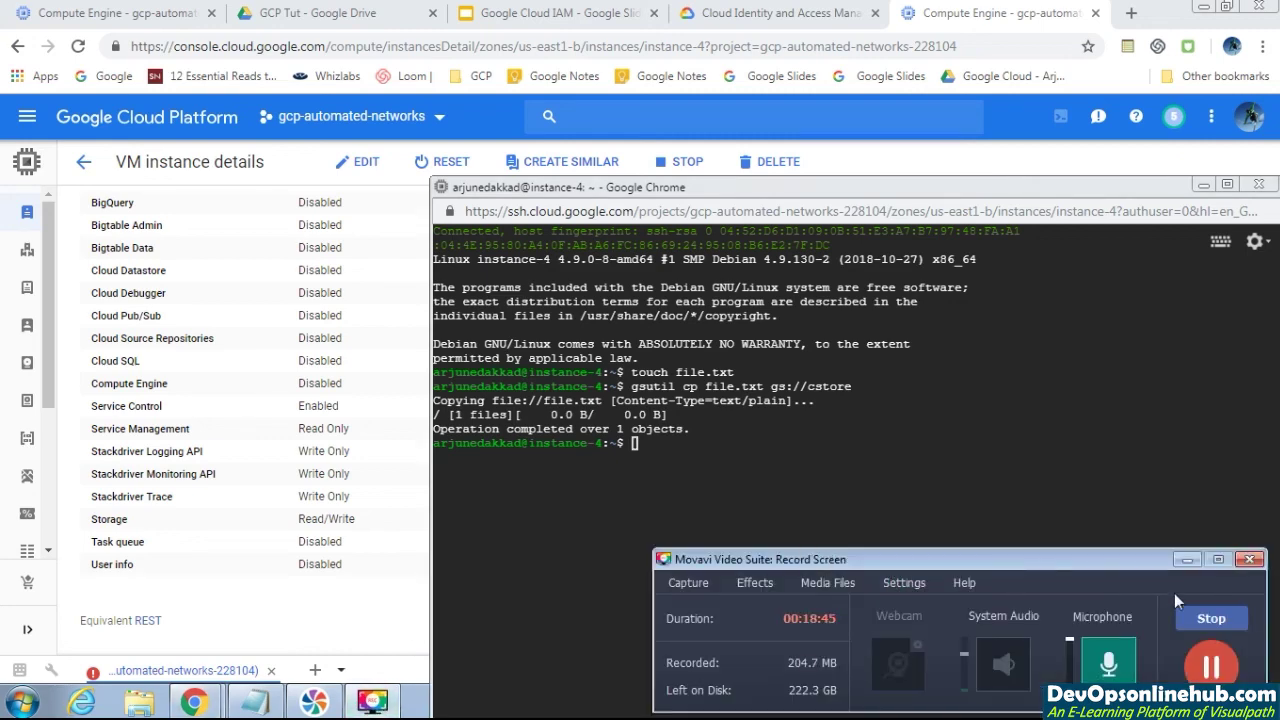